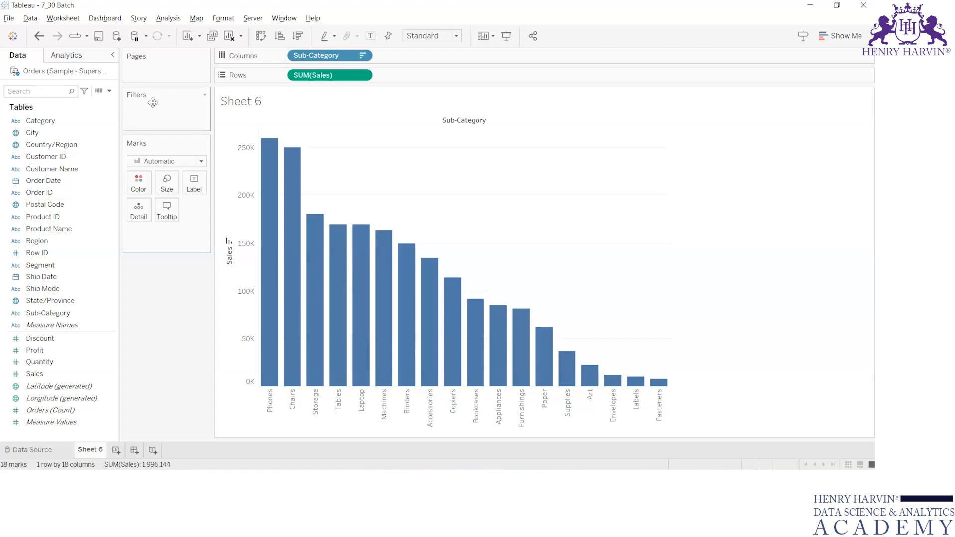
# Hide the Filters card from the worksheet.
pyautogui.click(205, 95)
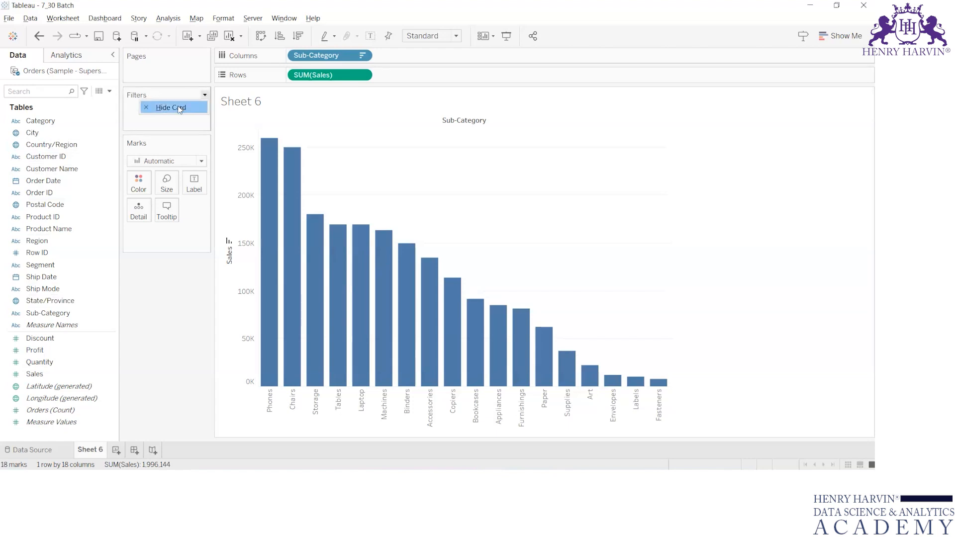
pyautogui.click(161, 286)
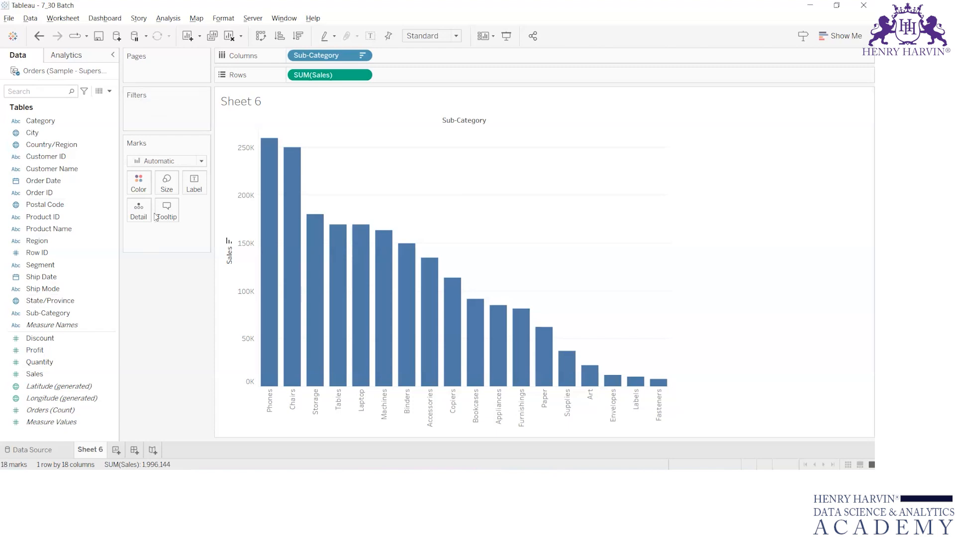
pyautogui.click(205, 95)
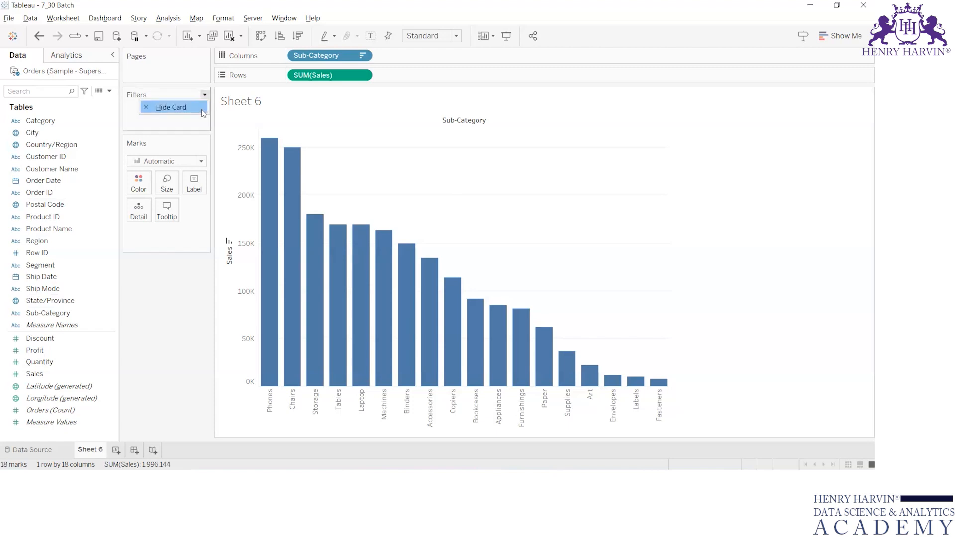
pyautogui.click(203, 112)
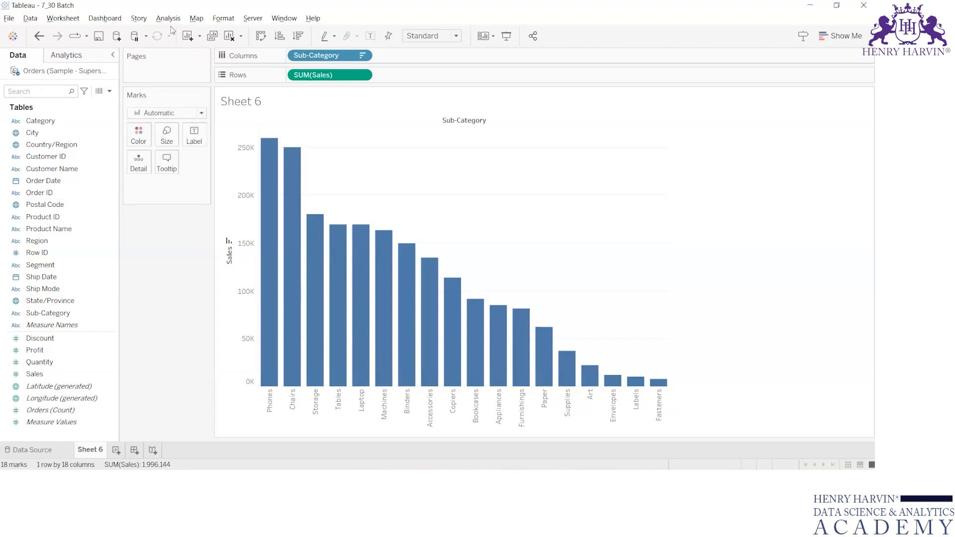
pyautogui.click(169, 19)
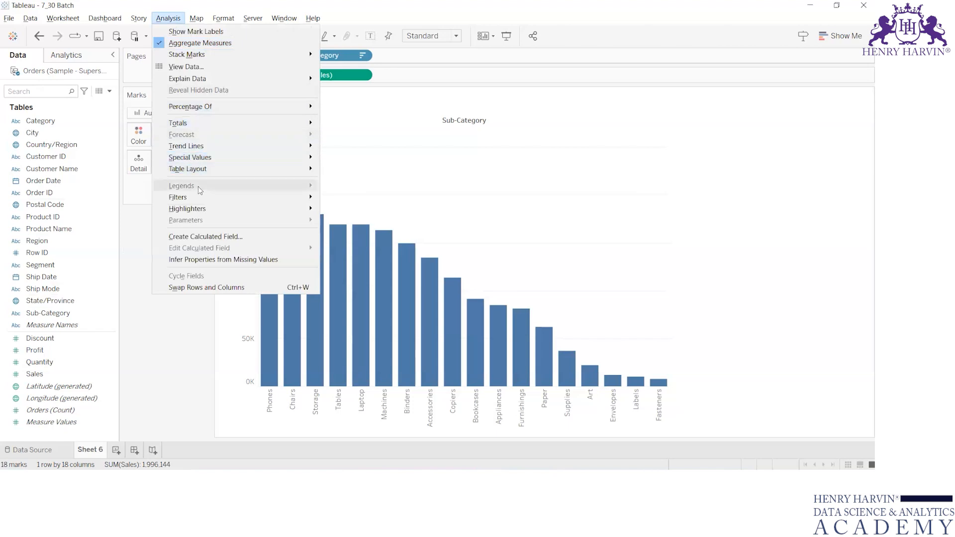
pyautogui.moveTo(204, 199)
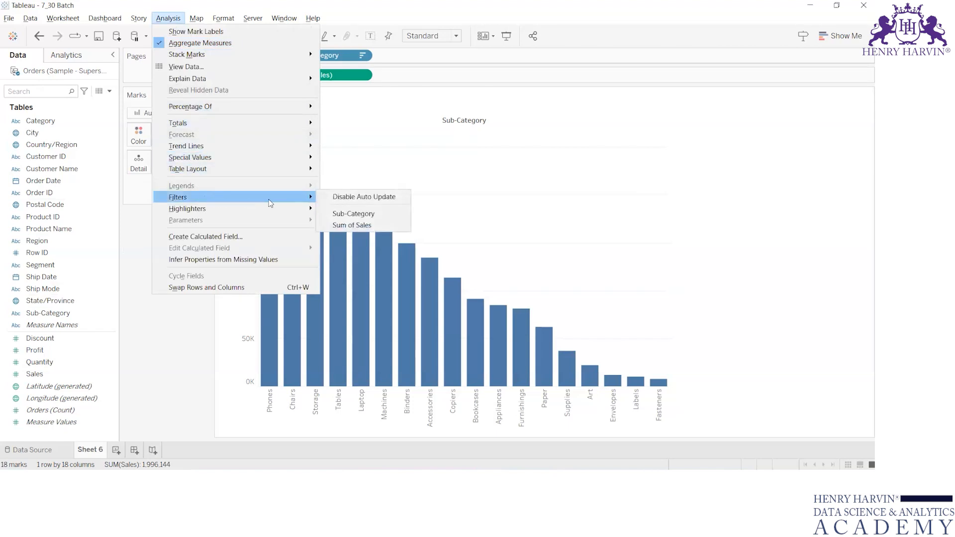
pyautogui.moveTo(242, 210)
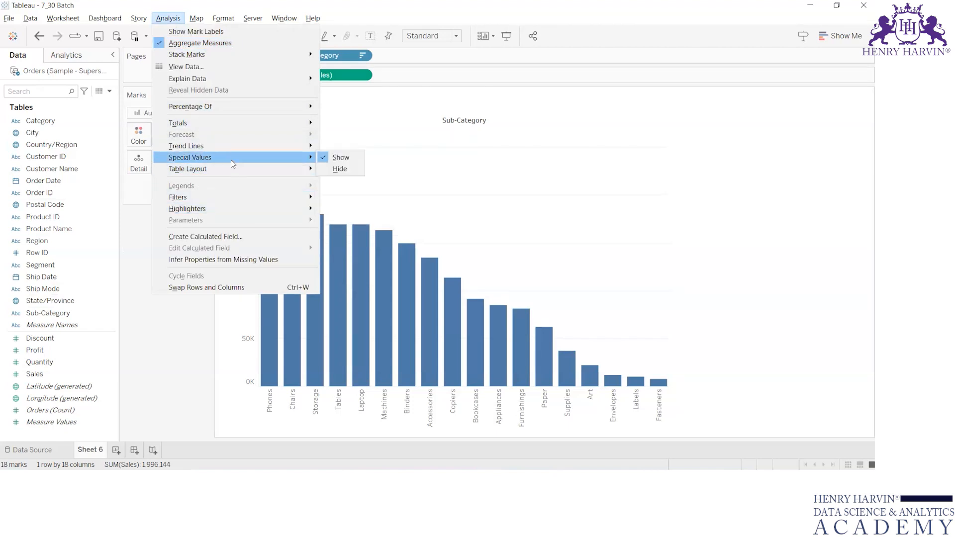
pyautogui.moveTo(237, 171)
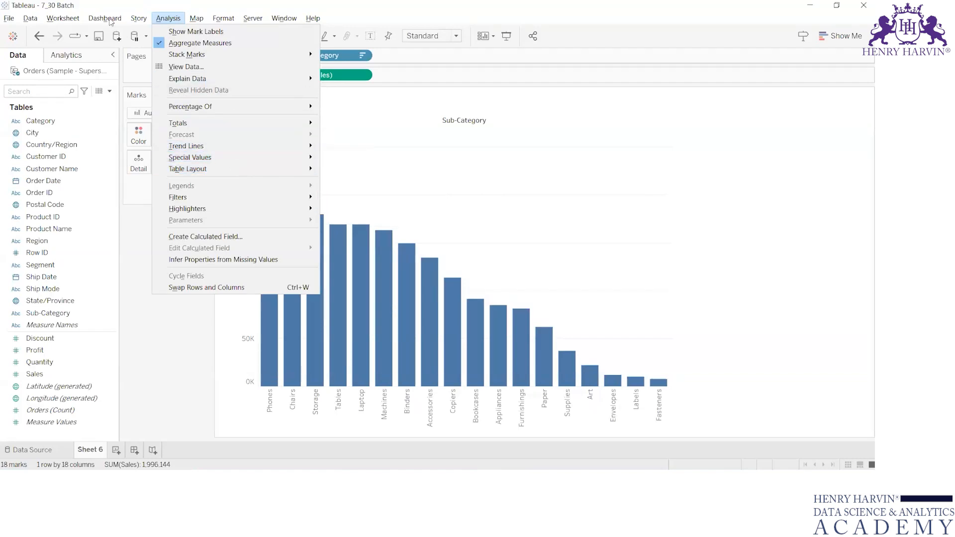
# Show the caption and the summary card on the worksheet.
pyautogui.click(60, 13)
pyautogui.click(61, 15)
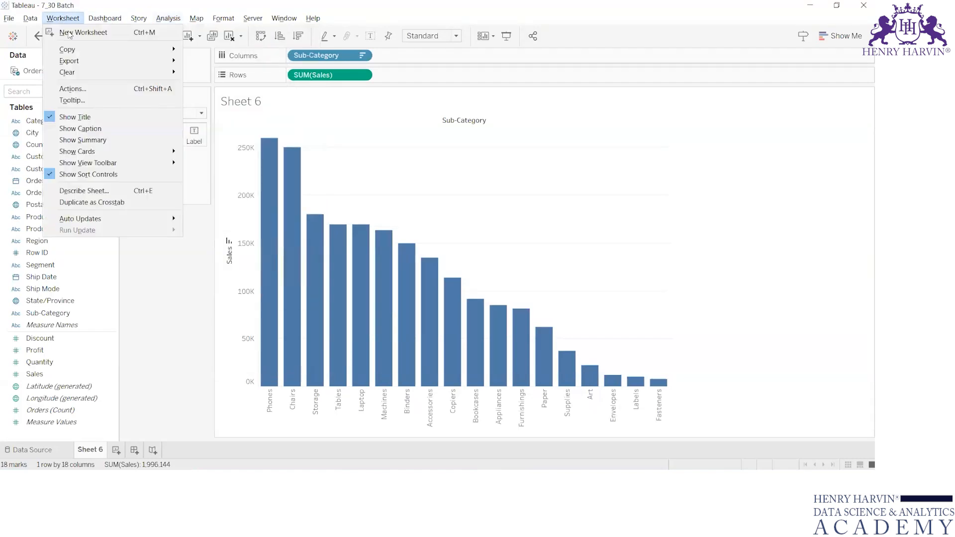
pyautogui.click(75, 128)
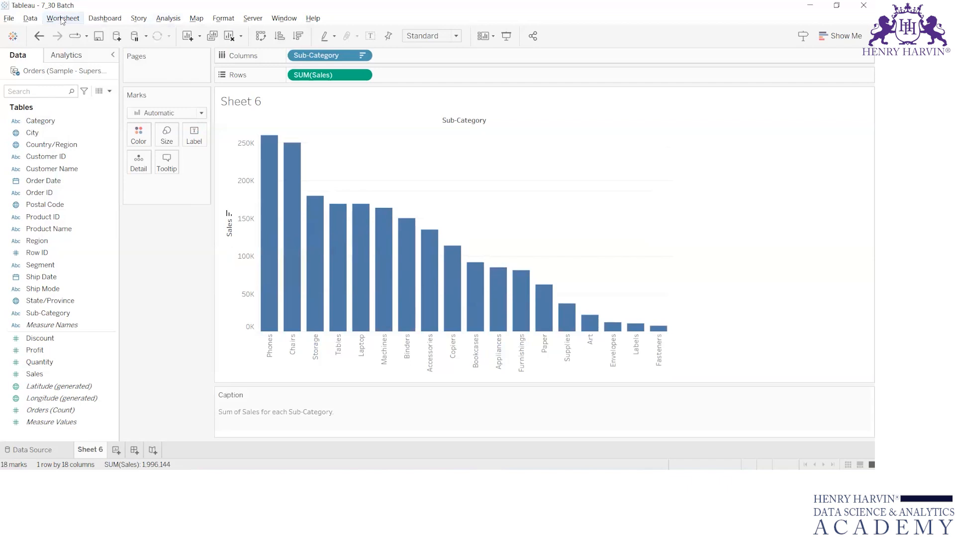
pyautogui.click(62, 19)
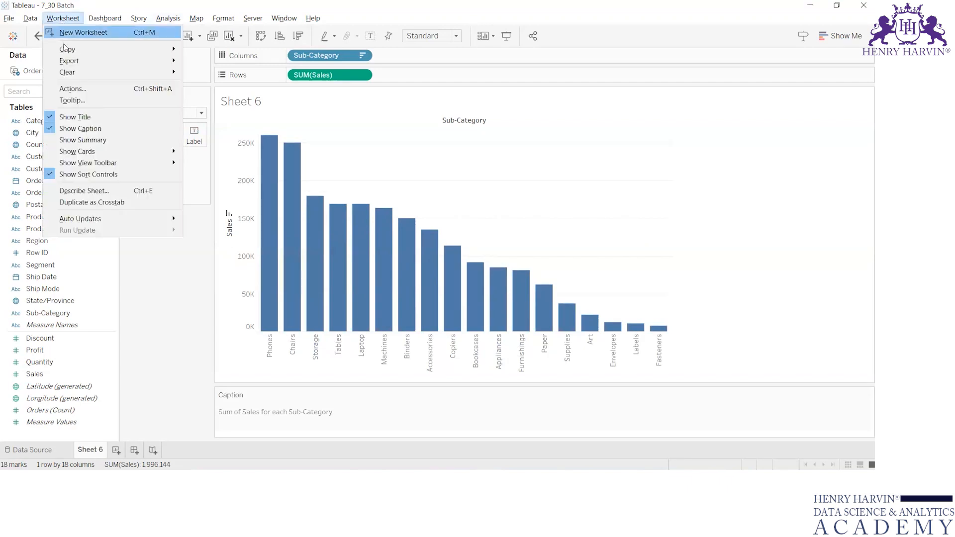
pyautogui.click(76, 142)
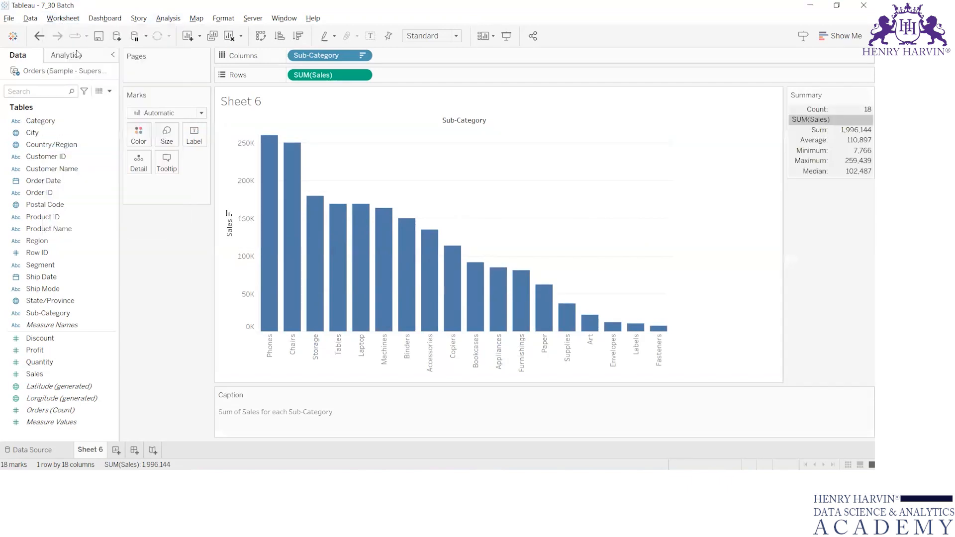
# Bring the hidden Filters shelf back onto the worksheet.
pyautogui.click(76, 19)
pyautogui.moveTo(74, 151)
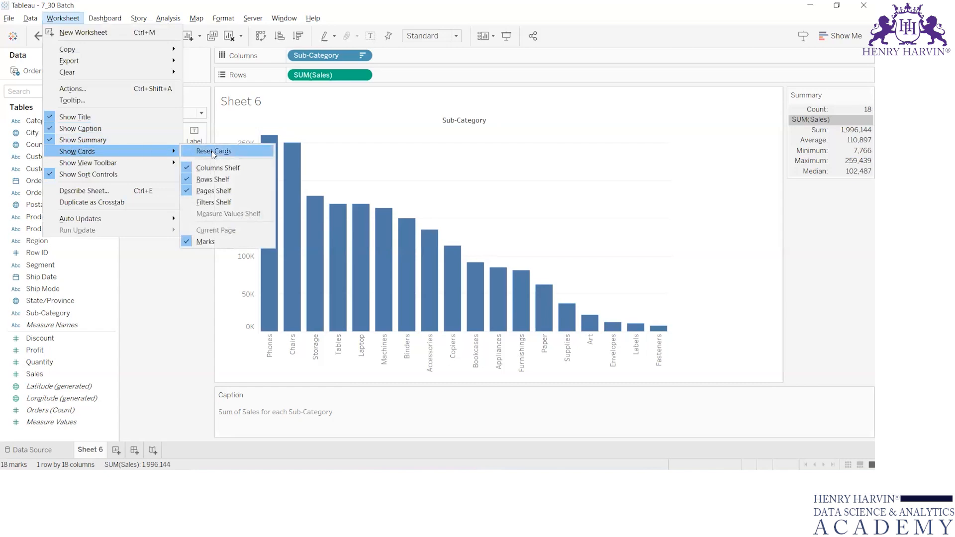
pyautogui.click(221, 203)
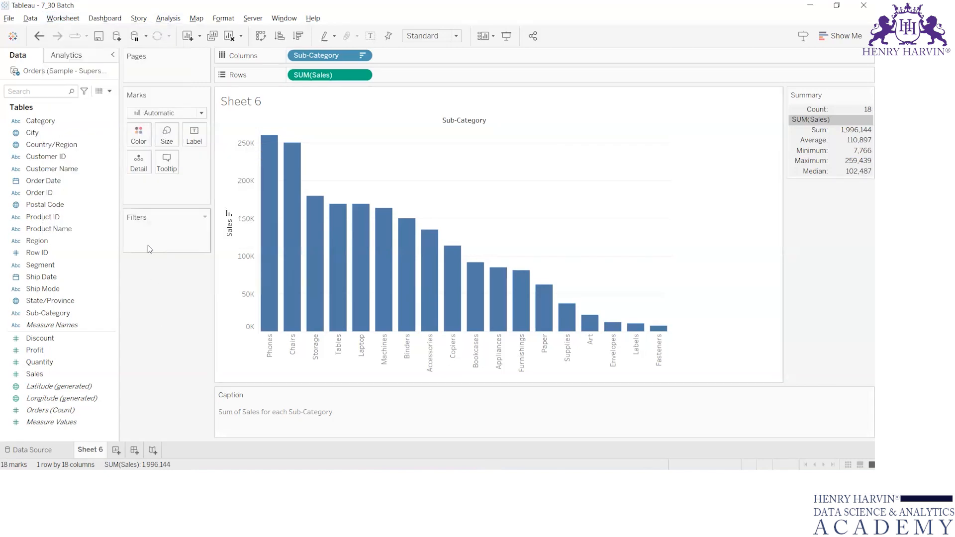
# Hide the worksheet's summary card and caption.
pyautogui.click(63, 18)
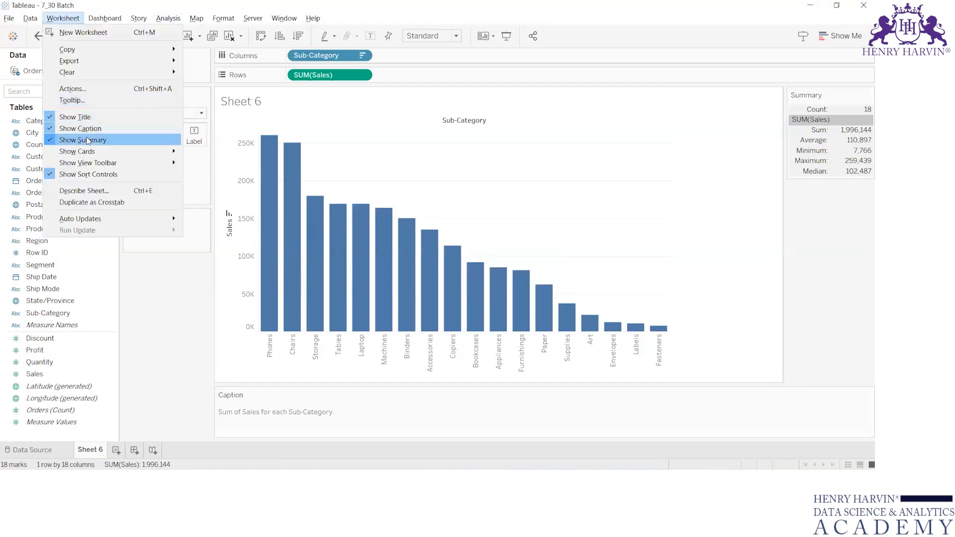
pyautogui.click(87, 140)
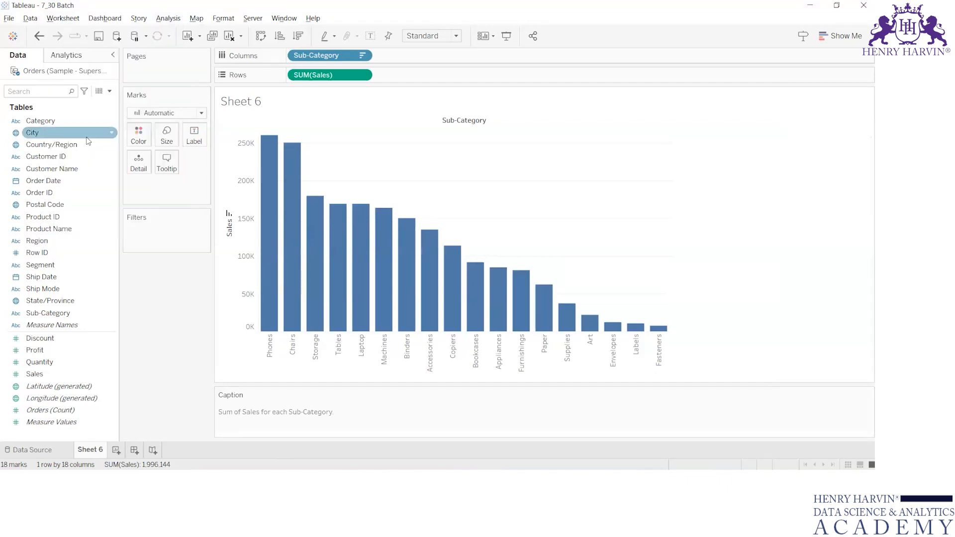
pyautogui.click(63, 18)
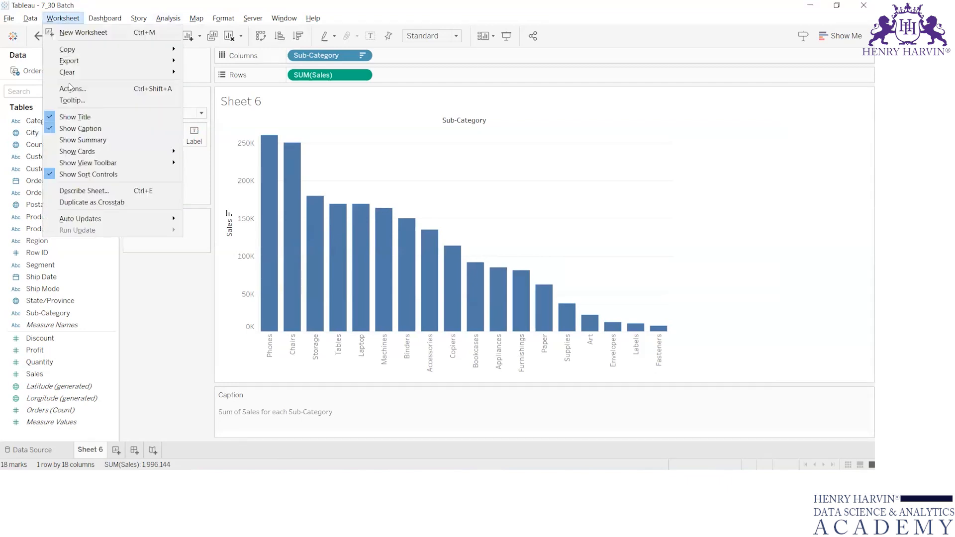
pyautogui.click(79, 129)
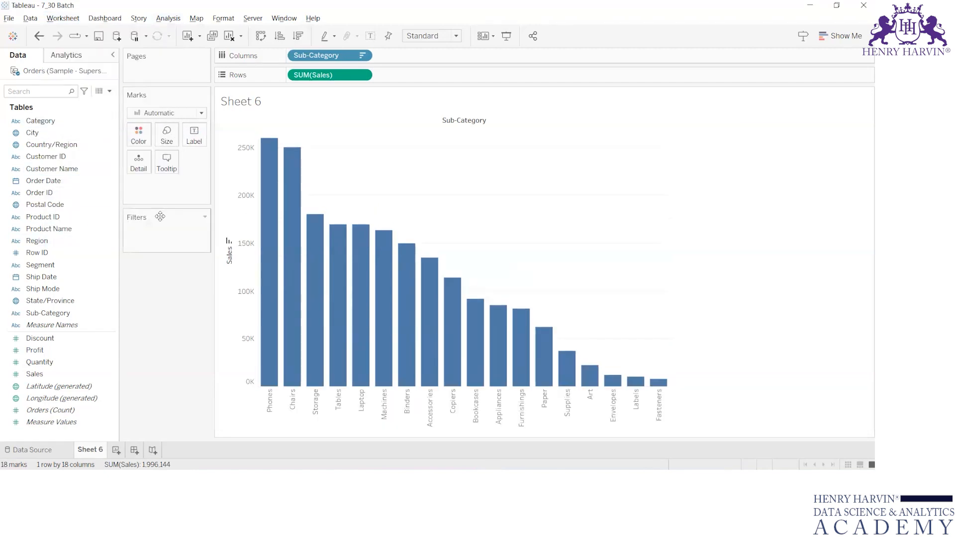
# Move the Filters card above the Marks card and hide the Pages card.
pyautogui.moveTo(165, 155); pyautogui.dragTo(167, 91)
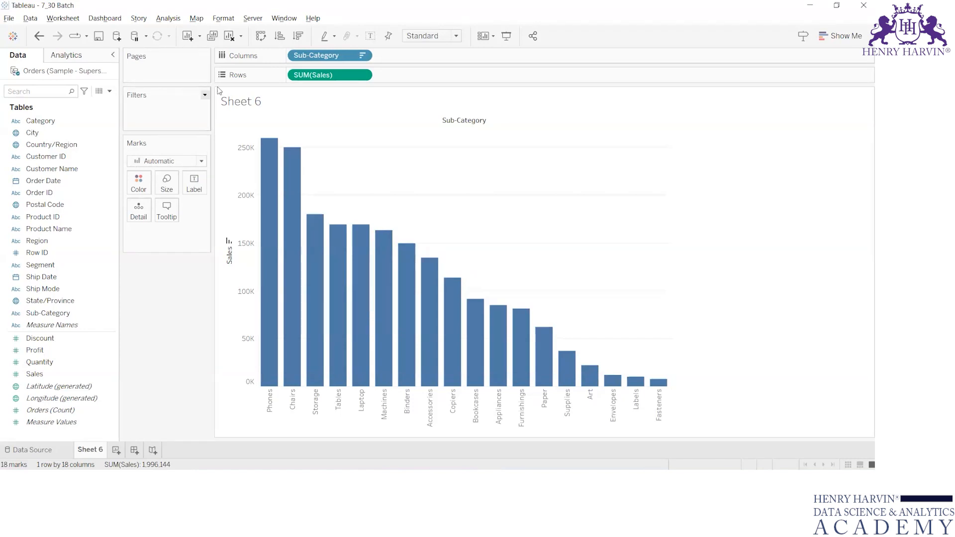
pyautogui.click(205, 57)
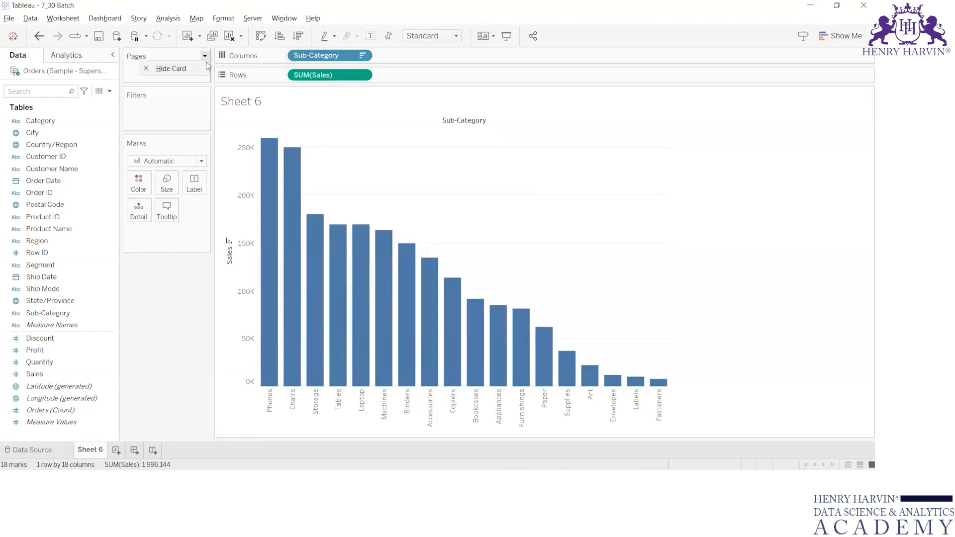
pyautogui.click(164, 69)
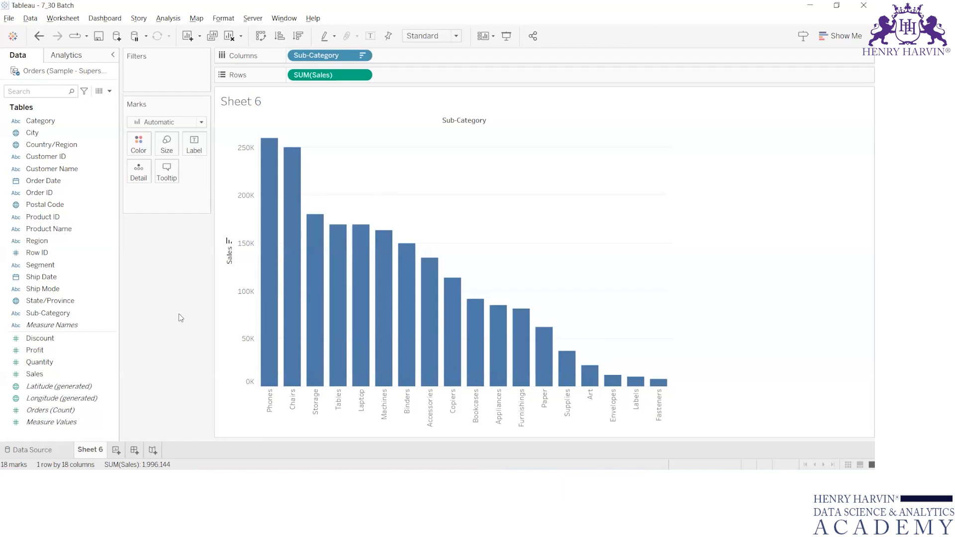
# Show the Pages shelf again and place it above the Filters card.
pyautogui.click(63, 19)
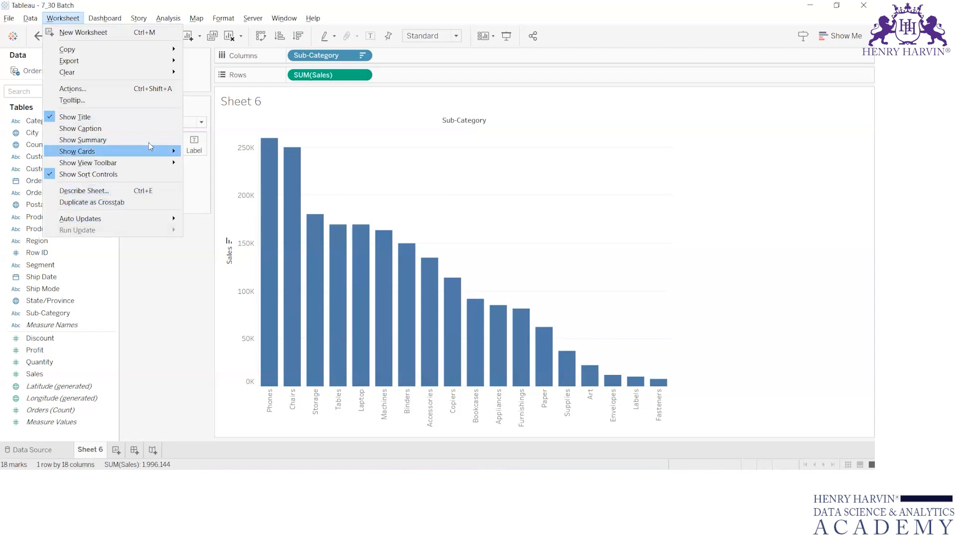
pyautogui.moveTo(162, 156)
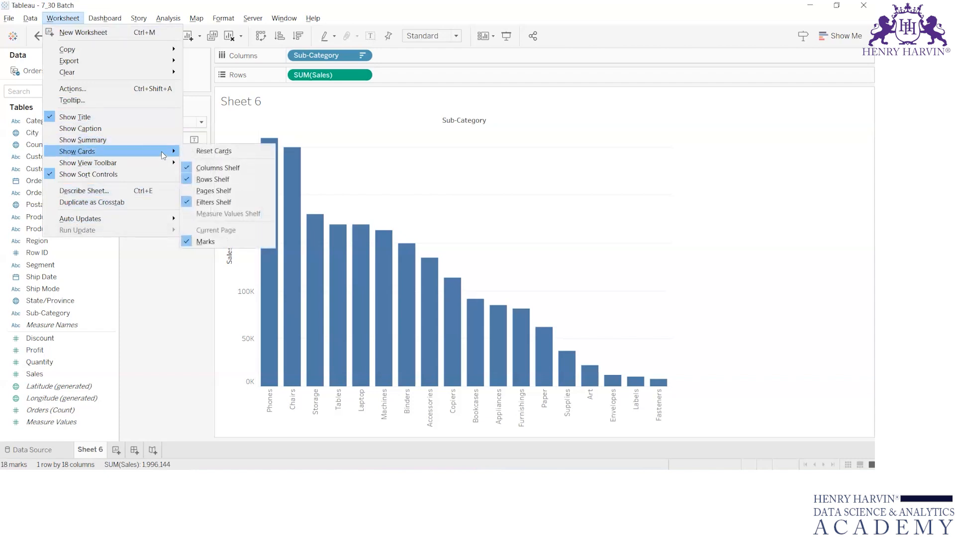
pyautogui.click(222, 193)
pyautogui.moveTo(161, 67); pyautogui.dragTo(165, 55)
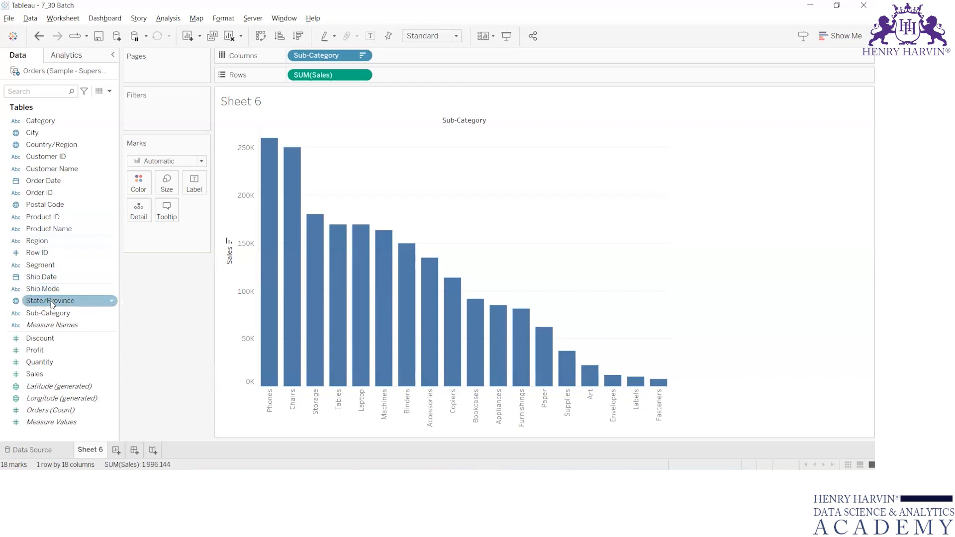
# Swap rows and columns to get horizontal bars and widen the Sub-Category header so its title is readable.
pyautogui.moveTo(58, 316); pyautogui.dragTo(64, 269)
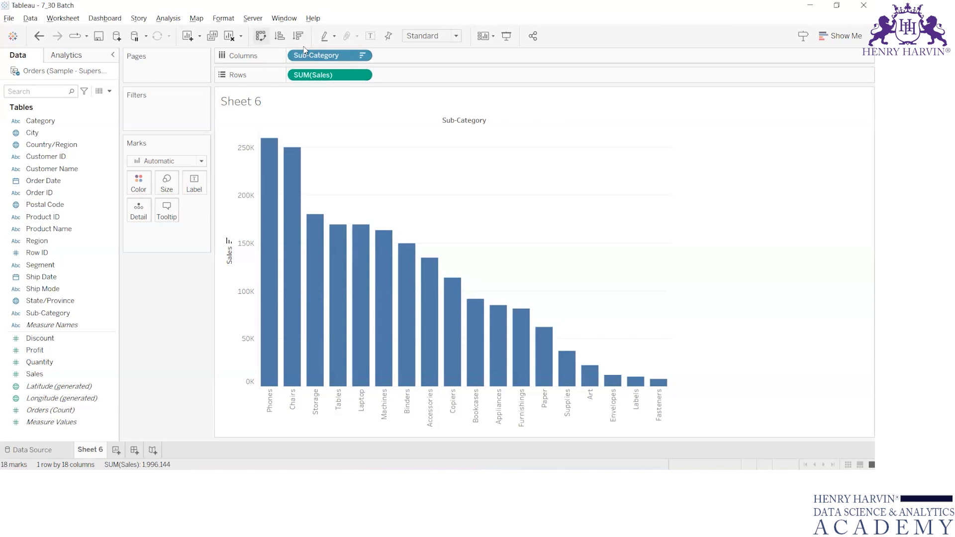
pyautogui.click(261, 35)
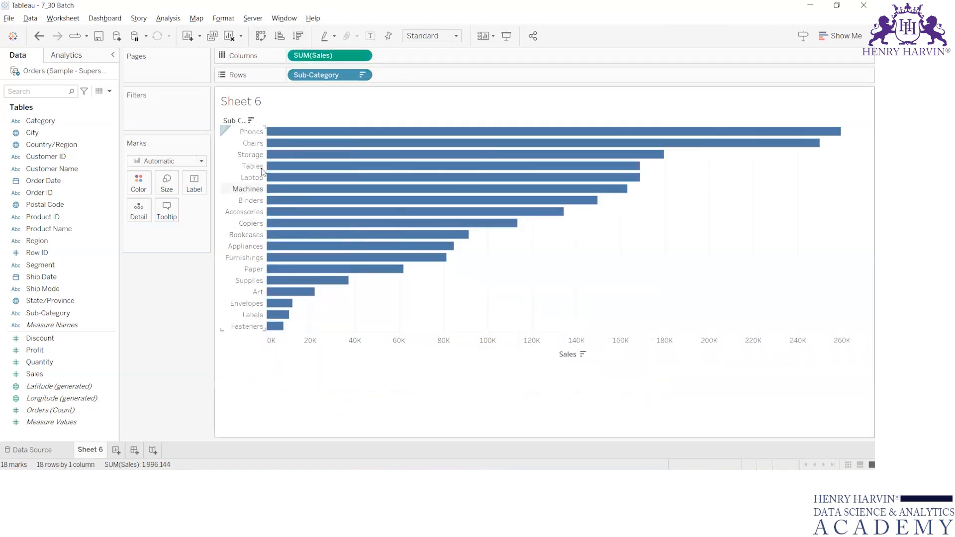
pyautogui.moveTo(267, 148); pyautogui.dragTo(292, 148)
# Add the Category field to the sheet and take it off the Rows shelf again.
pyautogui.rightClick(47, 121)
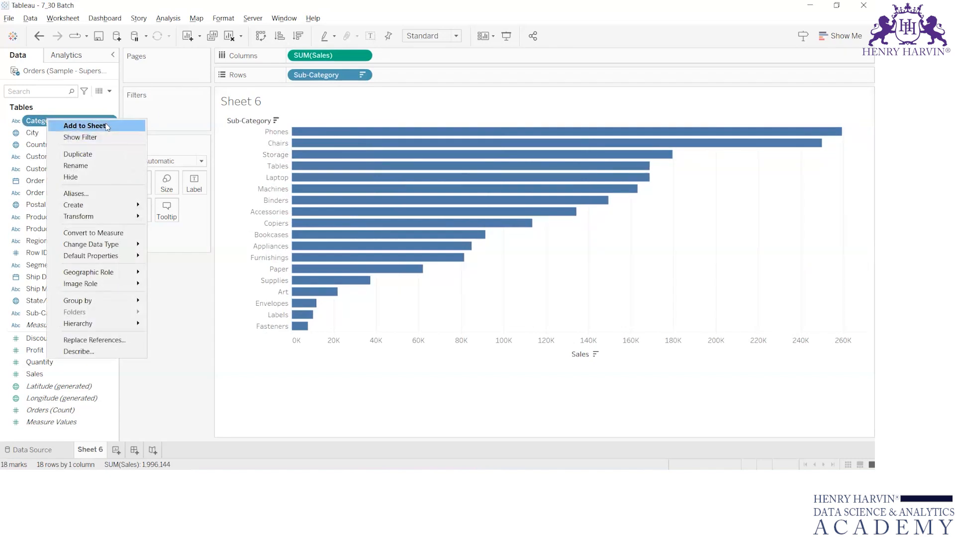
pyautogui.click(107, 128)
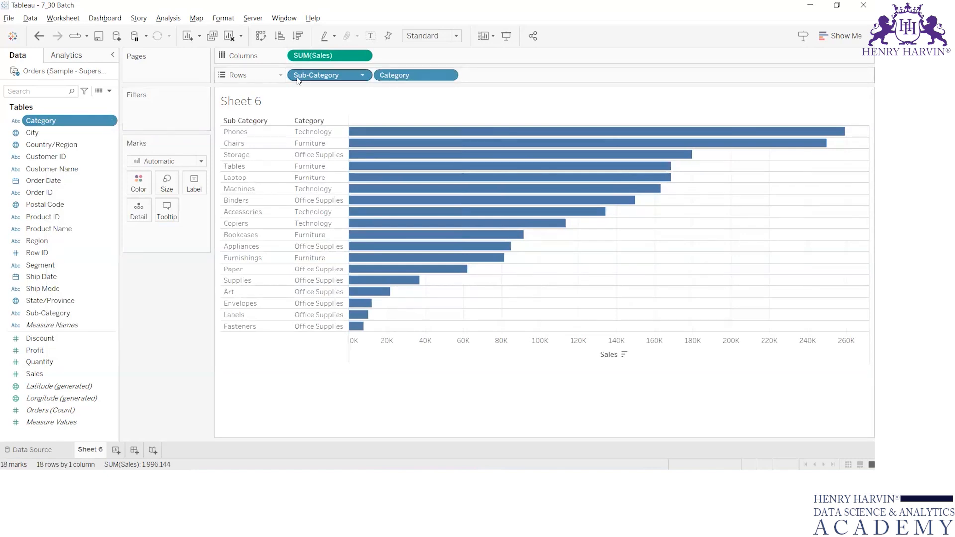
pyautogui.moveTo(435, 80); pyautogui.dragTo(59, 169)
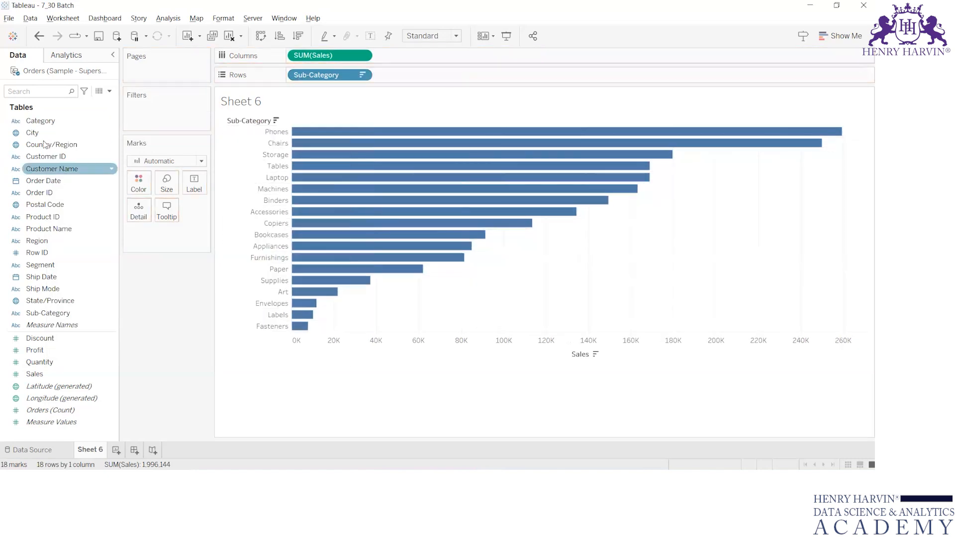
# Show a filter for the Category field on the sheet.
pyautogui.rightClick(66, 122)
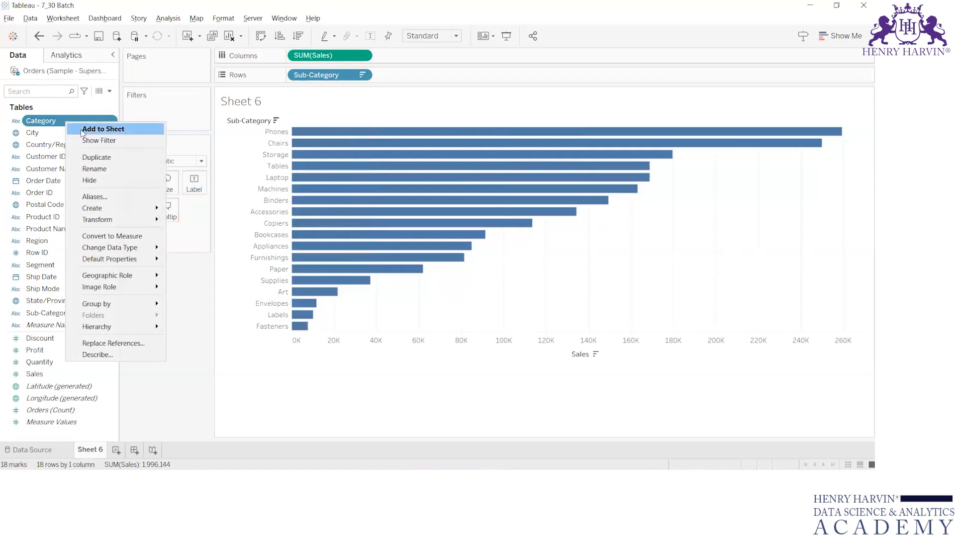
pyautogui.click(206, 354)
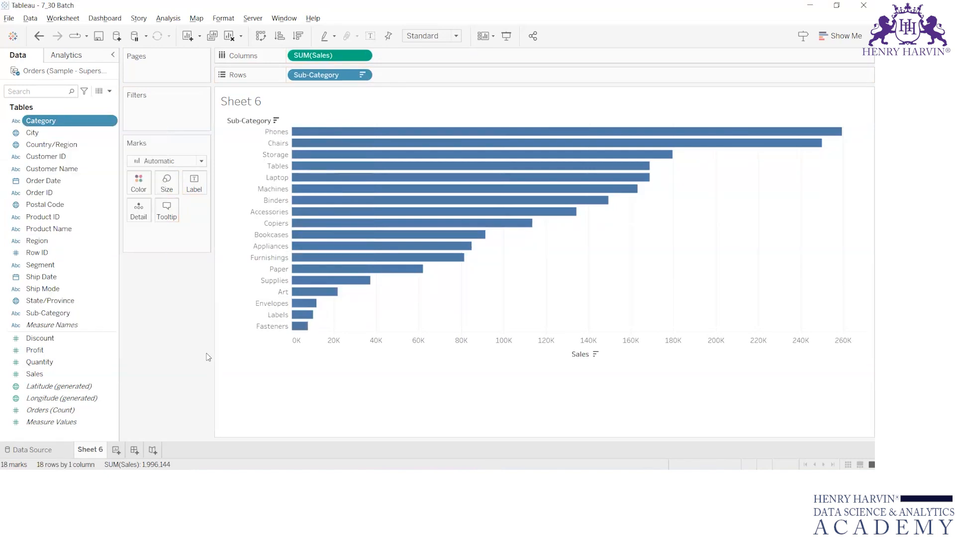
pyautogui.rightClick(51, 121)
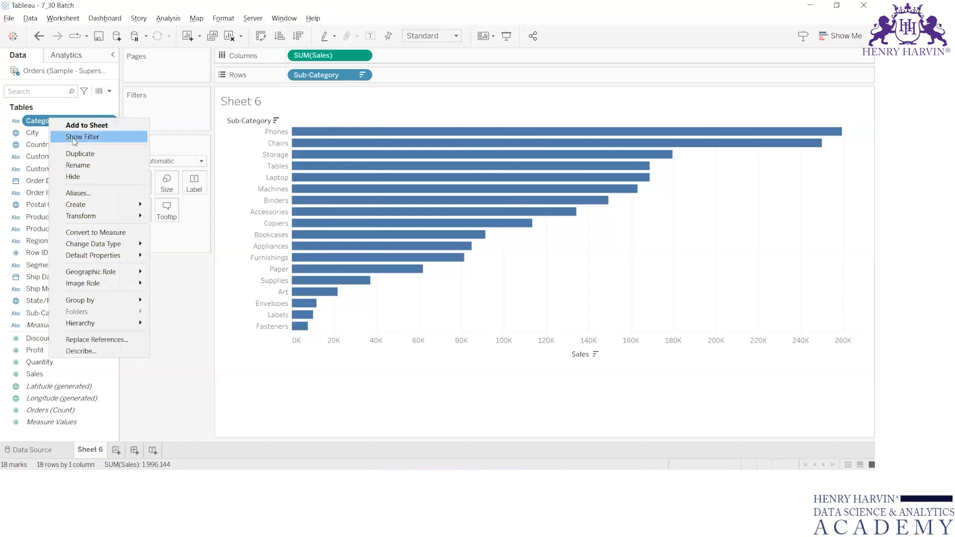
pyautogui.click(74, 136)
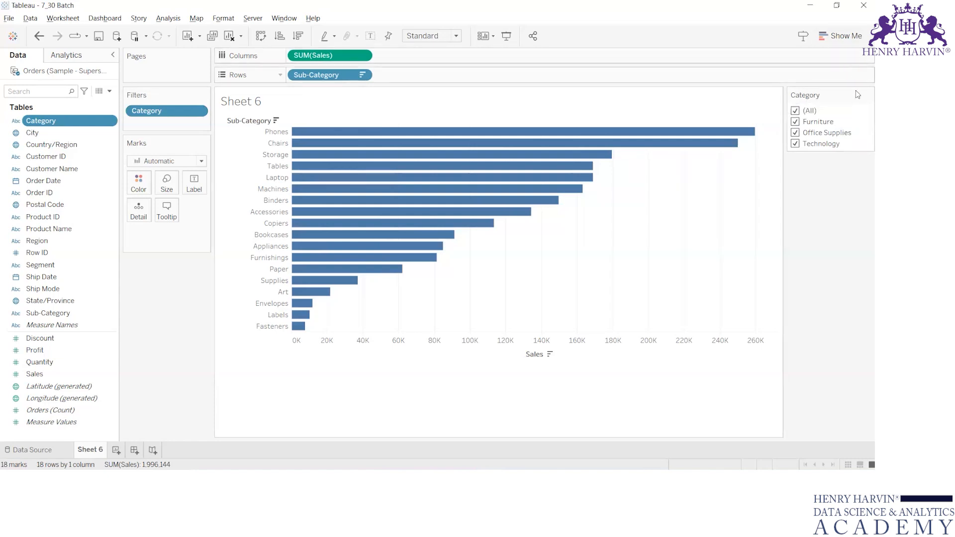
# Replace the displayed Category filter by placing the Category field directly on the Filters shelf and accepting its filter dialog.
pyautogui.moveTo(166, 113); pyautogui.dragTo(133, 110)
pyautogui.click(348, 274)
pyautogui.click(447, 381)
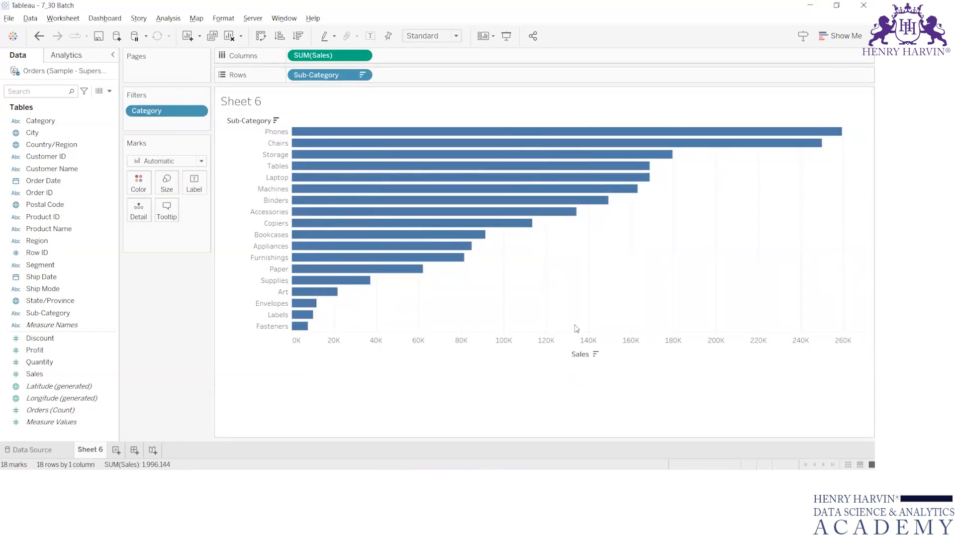
# Remove Category from the Filters shelf and add it back with the field's Show Filter option.
pyautogui.moveTo(189, 112); pyautogui.dragTo(47, 114)
pyautogui.rightClick(47, 116)
pyautogui.click(73, 138)
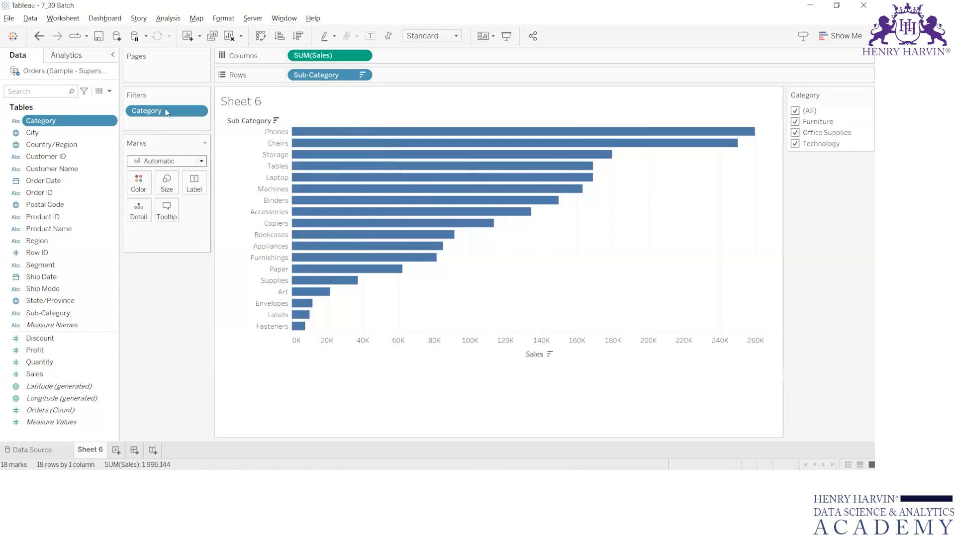
# Take Category off the Filters shelf.
pyautogui.moveTo(196, 110); pyautogui.dragTo(82, 151)
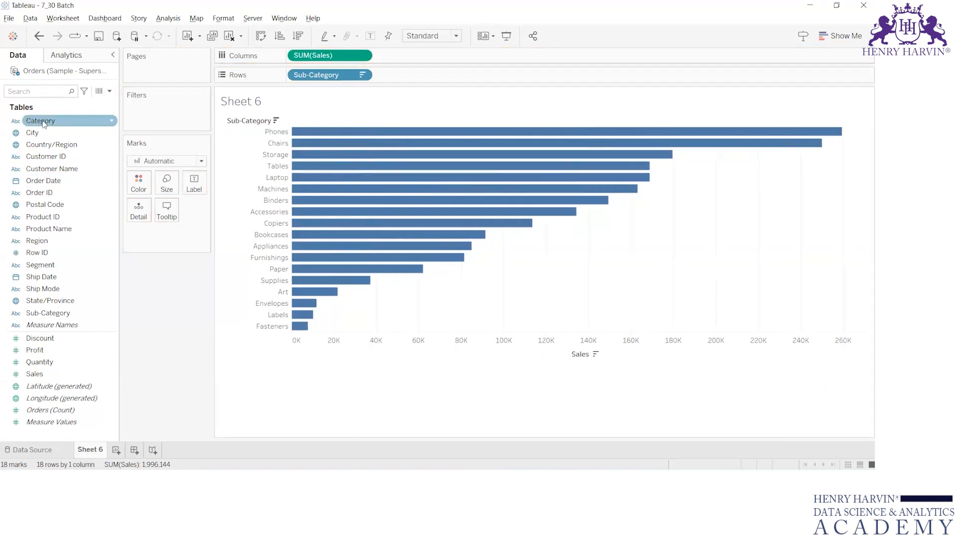
pyautogui.moveTo(43, 120); pyautogui.dragTo(142, 116)
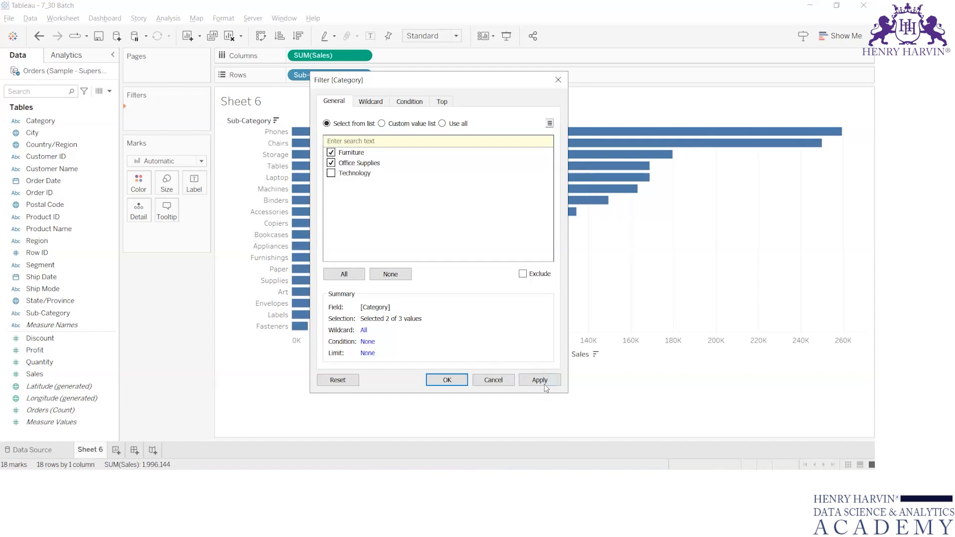
pyautogui.moveTo(472, 86); pyautogui.dragTo(607, 120)
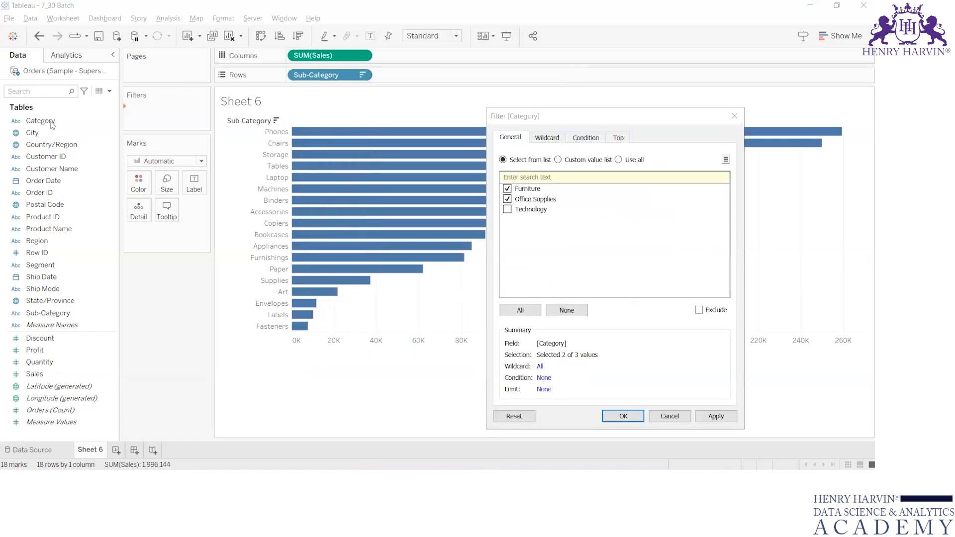
pyautogui.press('Escape')
# Place Category ahead of Sub-Category on the Rows shelf and colour the bars by Category.
pyautogui.moveTo(52, 121); pyautogui.dragTo(297, 74)
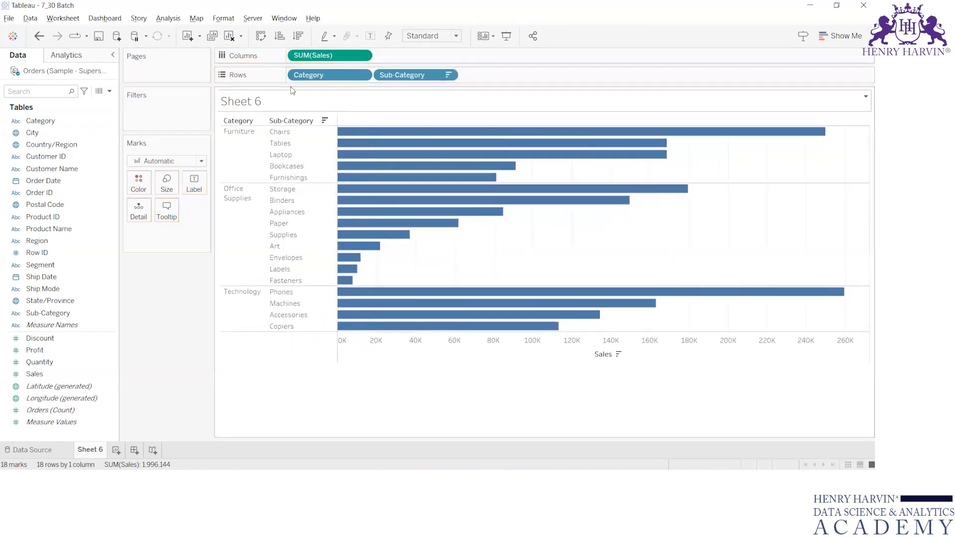
pyautogui.moveTo(40, 124); pyautogui.dragTo(134, 184)
# Filter the sheet by Category with Furniture deselected, keeping Office Supplies and Technology, and apply it with the filter dialog left open.
pyautogui.moveTo(156, 108); pyautogui.dragTo(157, 109)
pyautogui.moveTo(438, 81); pyautogui.dragTo(613, 131)
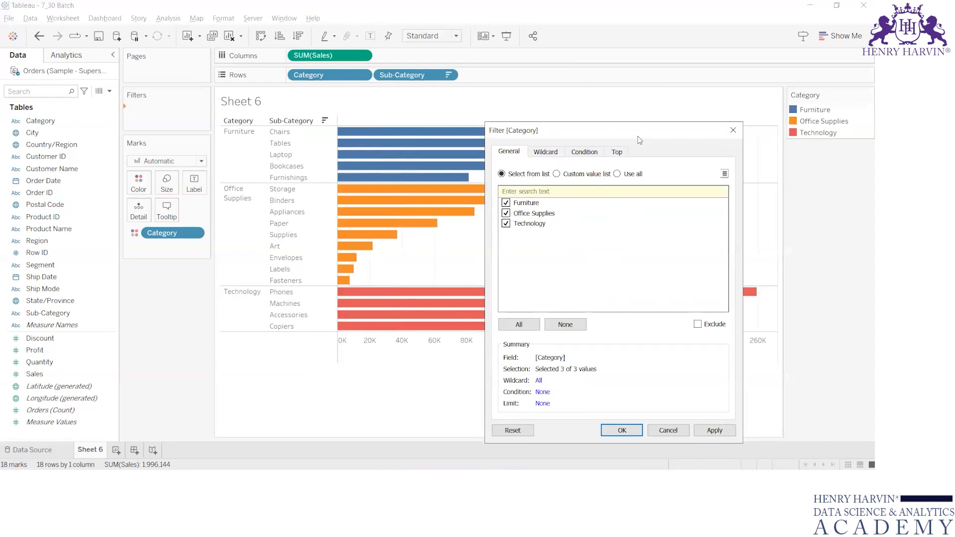
pyautogui.moveTo(613, 98); pyautogui.dragTo(607, 89)
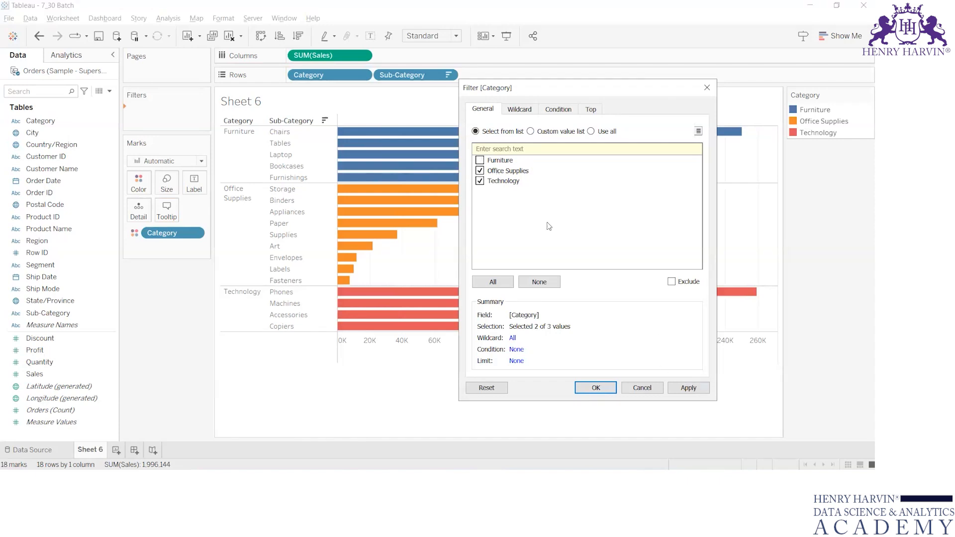
pyautogui.click(688, 388)
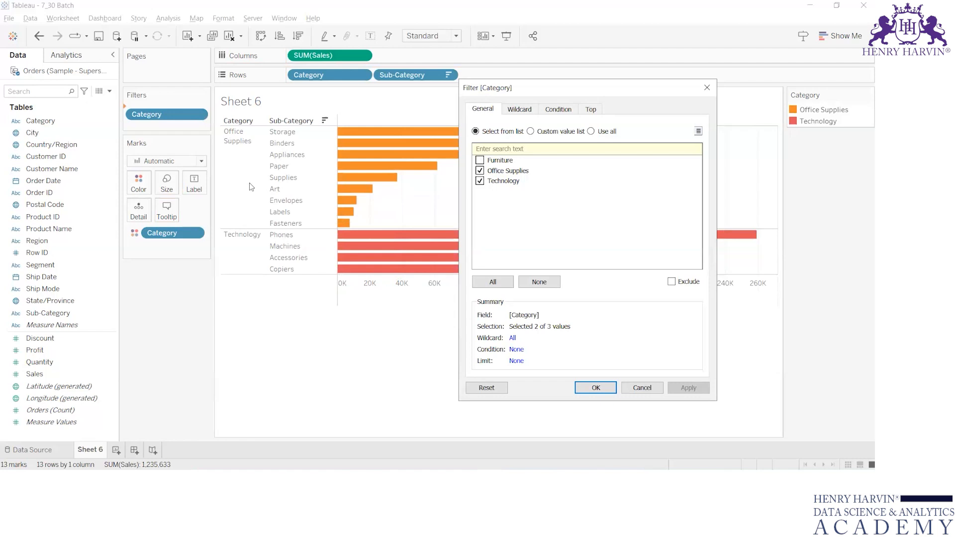
# Reselect Furniture in the Category filter, try searching the value list for "fur", and clear the search.
pyautogui.click(480, 160)
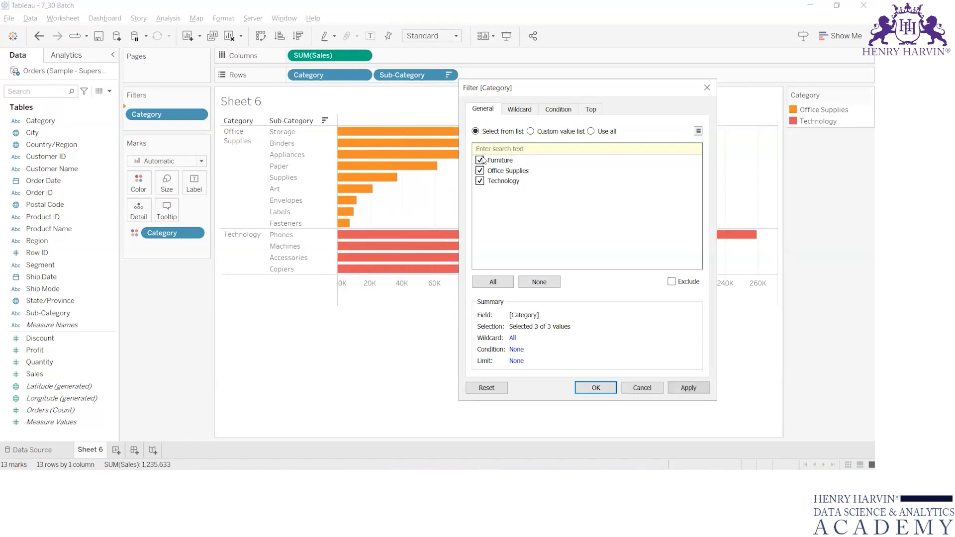
pyautogui.click(506, 150)
pyautogui.write('fur')
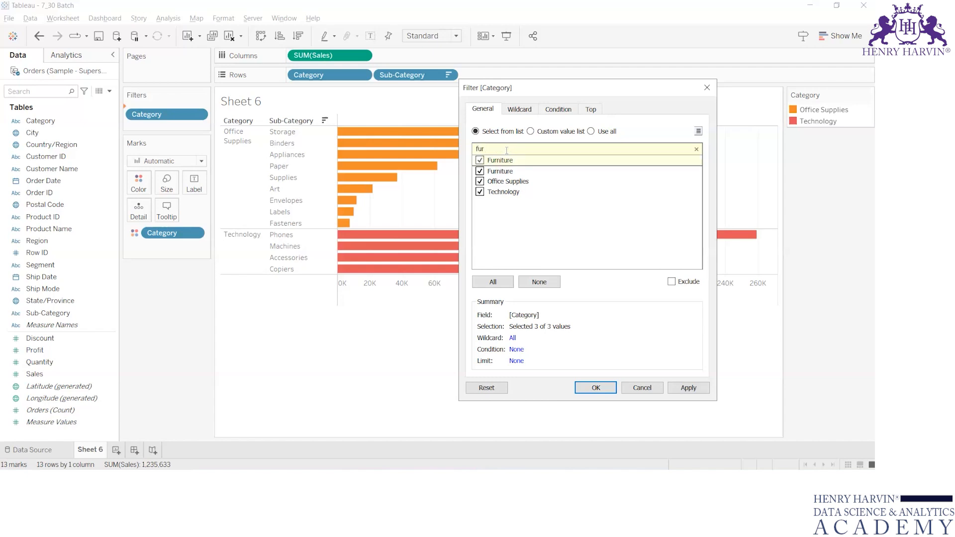
pyautogui.press('BackSpace')
pyautogui.press('BackSpace')
pyautogui.press('BackSpace')
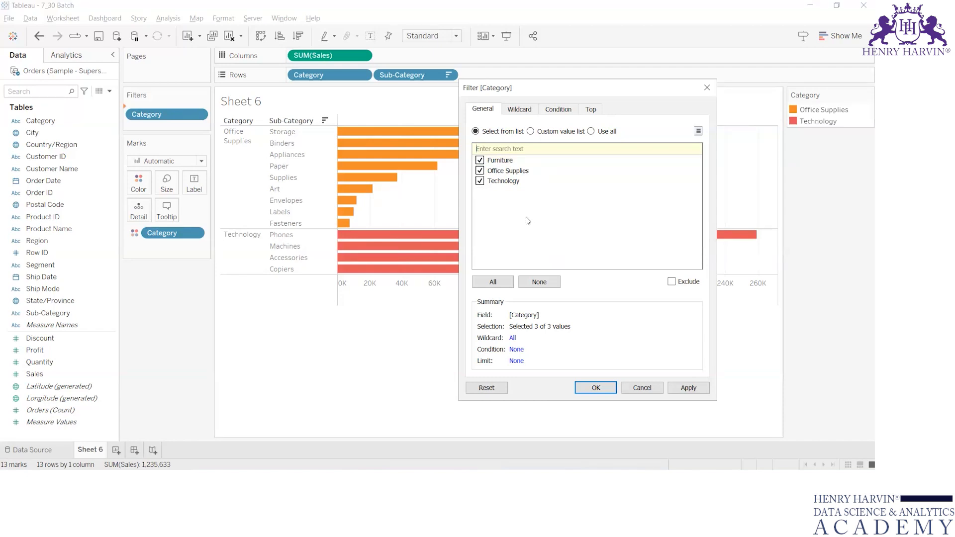
# Clear the category selections, select Furniture and Office Supplies, and try the Exclude option on them.
pyautogui.click(482, 161)
pyautogui.click(481, 172)
pyautogui.click(538, 282)
pyautogui.click(671, 283)
pyautogui.click(672, 283)
pyautogui.click(480, 161)
pyautogui.click(499, 170)
pyautogui.click(672, 282)
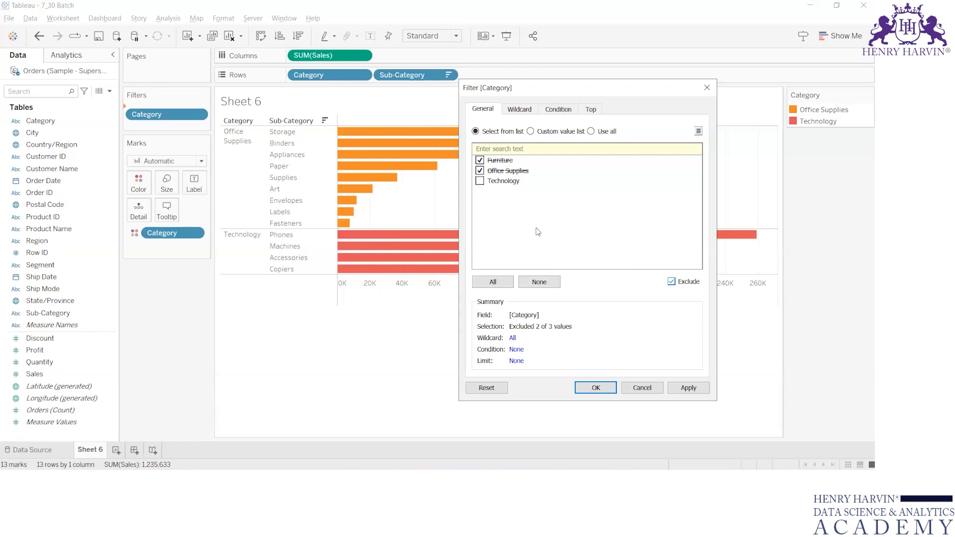
# Try other category selections in the filter list, switching the Exclude option on and off.
pyautogui.click(481, 171)
pyautogui.click(479, 162)
pyautogui.click(480, 161)
pyautogui.click(671, 282)
pyautogui.click(480, 161)
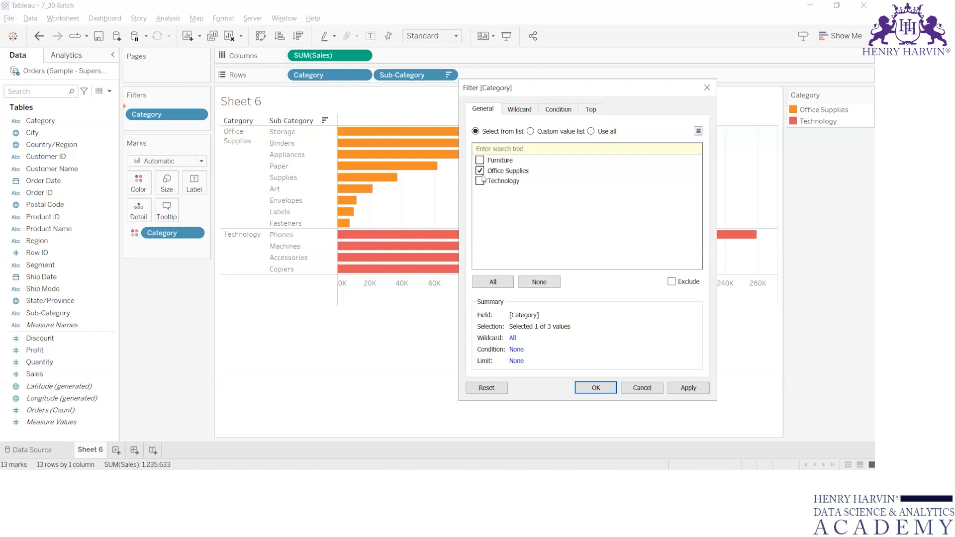
pyautogui.click(480, 171)
pyautogui.click(480, 181)
pyautogui.click(672, 282)
pyautogui.click(672, 281)
# Select all categories, try the Use all mode, return to Select from list, and accept the Category filter.
pyautogui.click(497, 283)
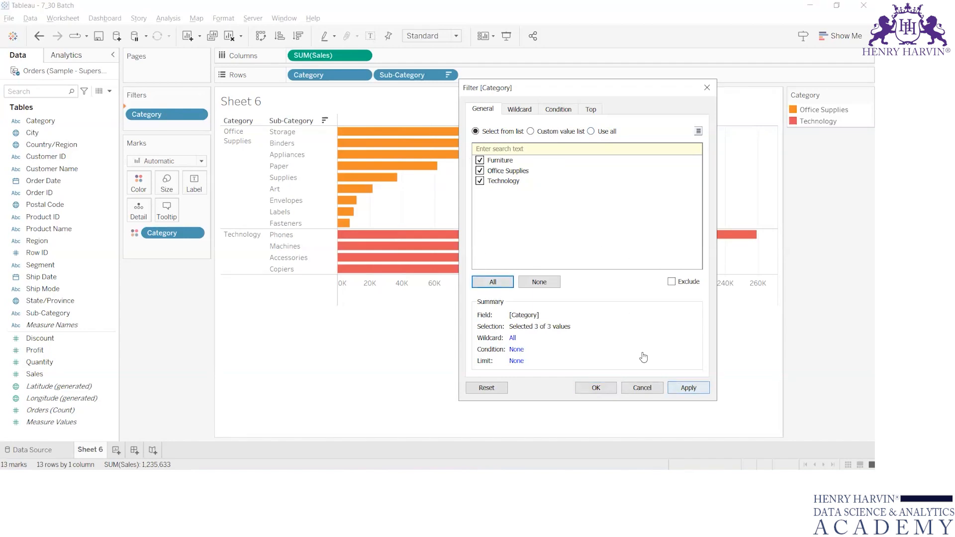
pyautogui.click(611, 130)
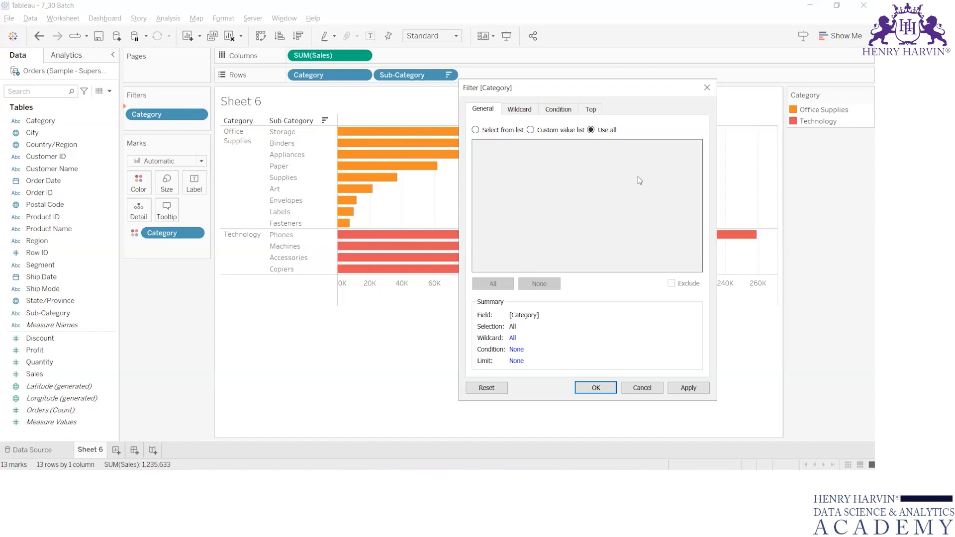
pyautogui.click(501, 131)
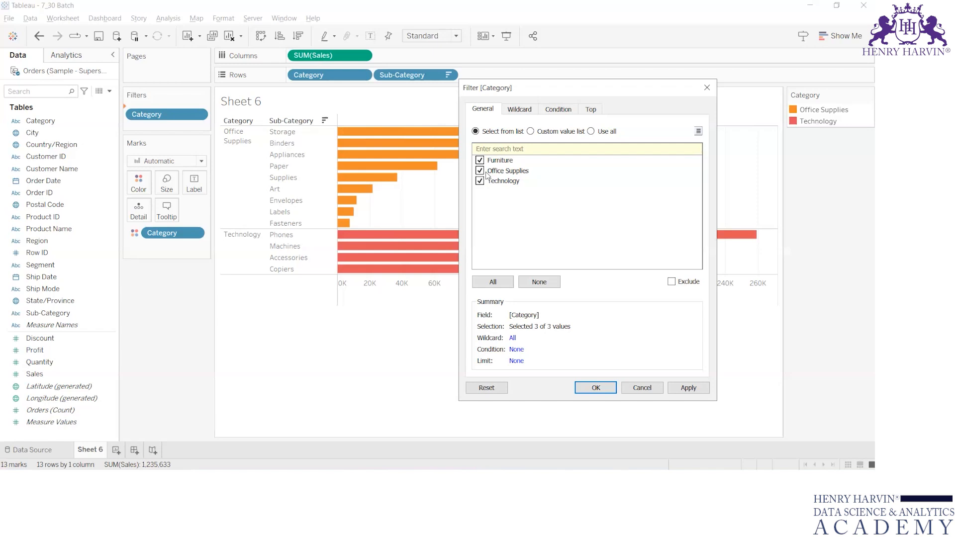
pyautogui.click(605, 390)
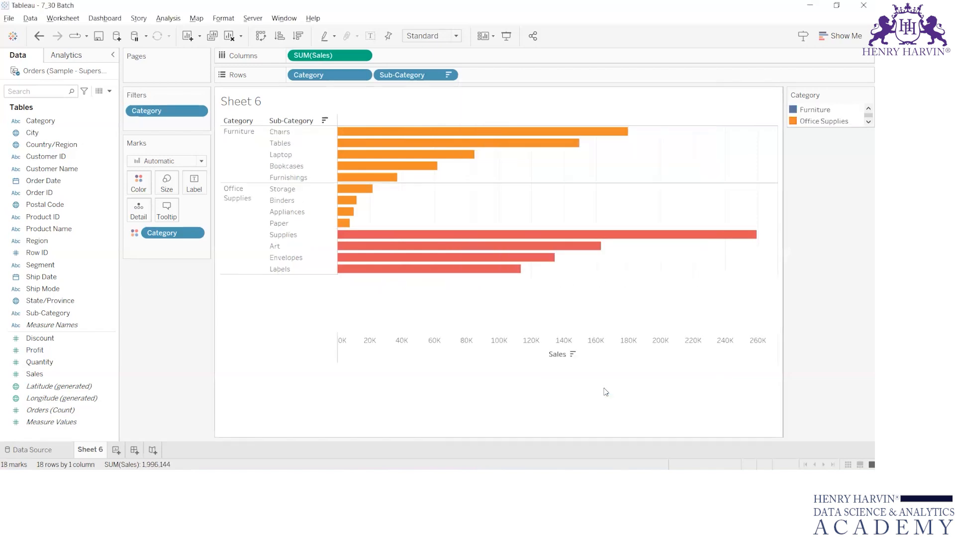
# Show the Category filter on the sheet and toggle Furniture off and back on in it.
pyautogui.rightClick(144, 113)
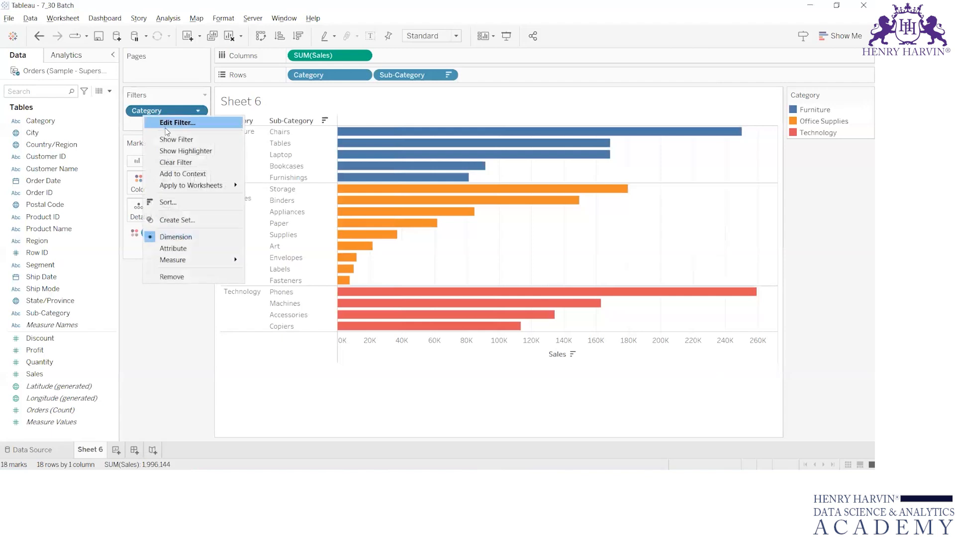
pyautogui.click(172, 140)
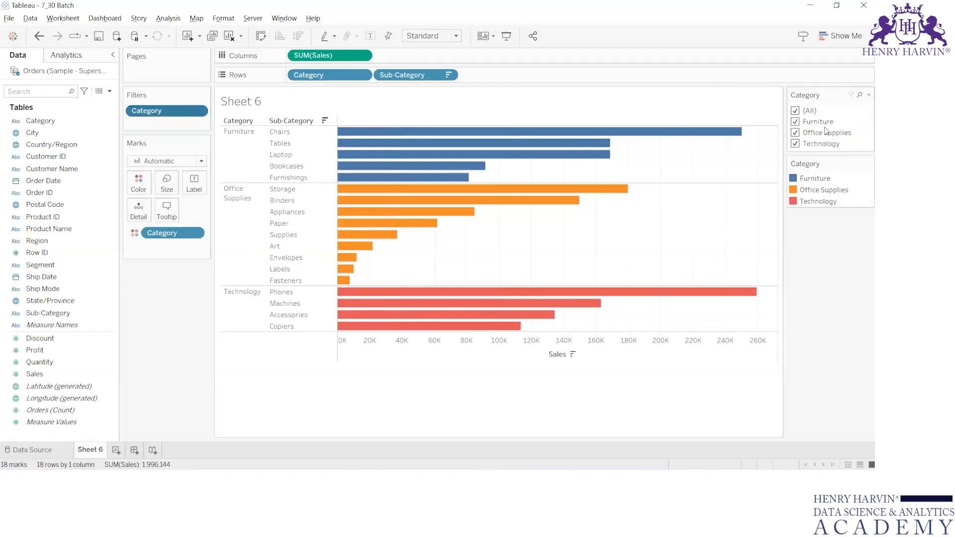
pyautogui.click(797, 122)
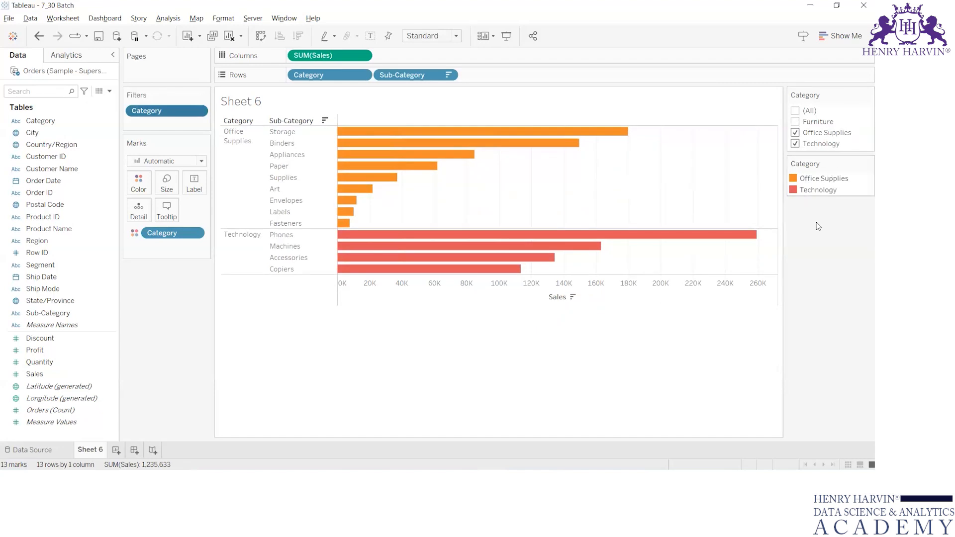
pyautogui.click(796, 123)
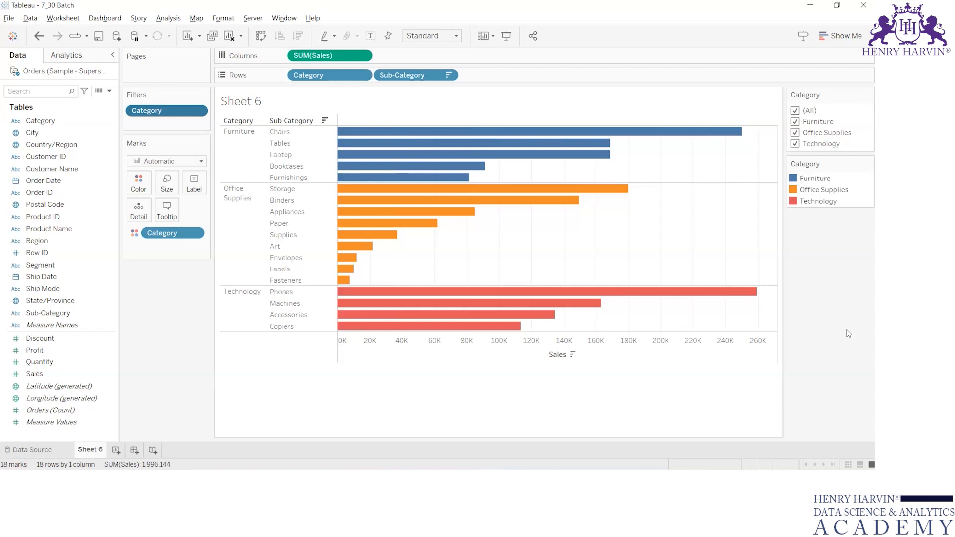
# Edit the Category filter to a custom value list containing only Furniture, found by searching "furn", and apply it.
pyautogui.rightClick(155, 115)
pyautogui.click(189, 120)
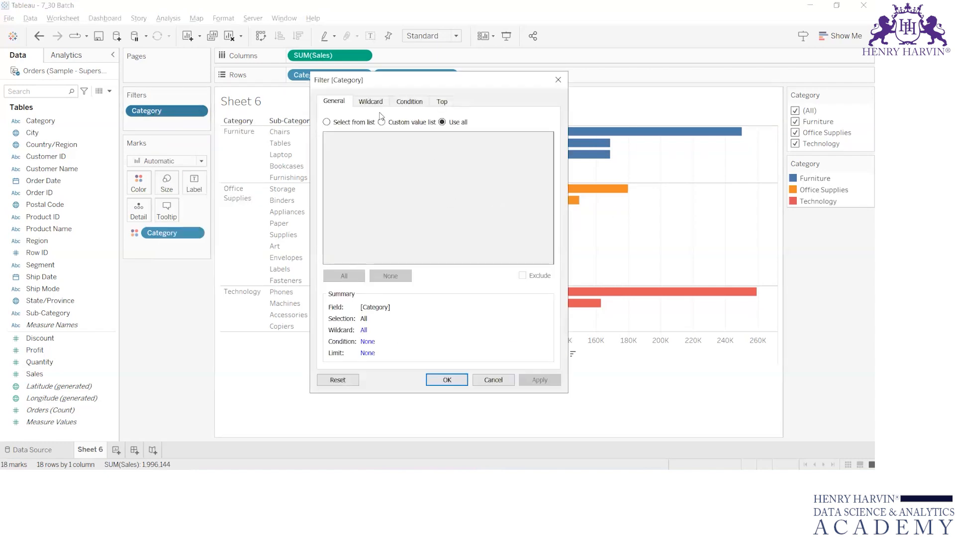
pyautogui.click(352, 122)
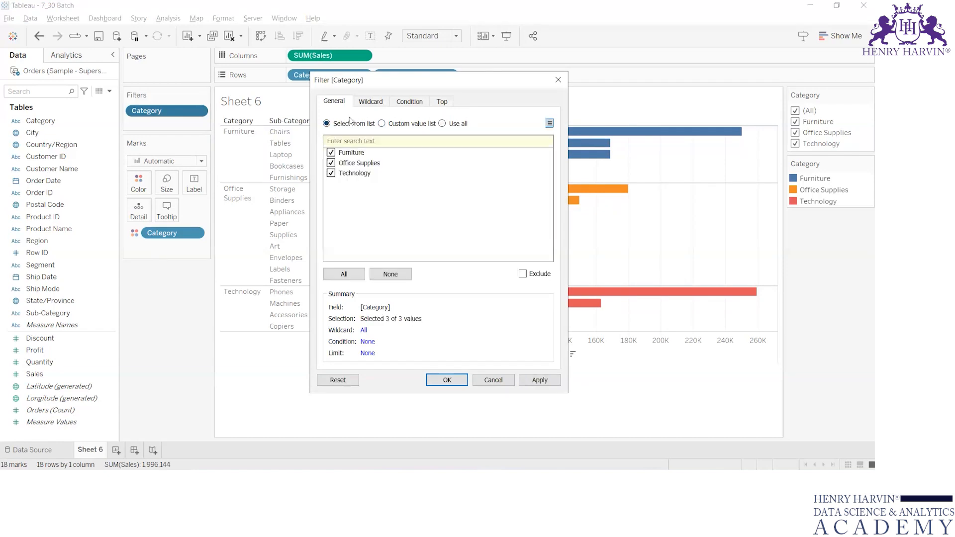
pyautogui.click(391, 125)
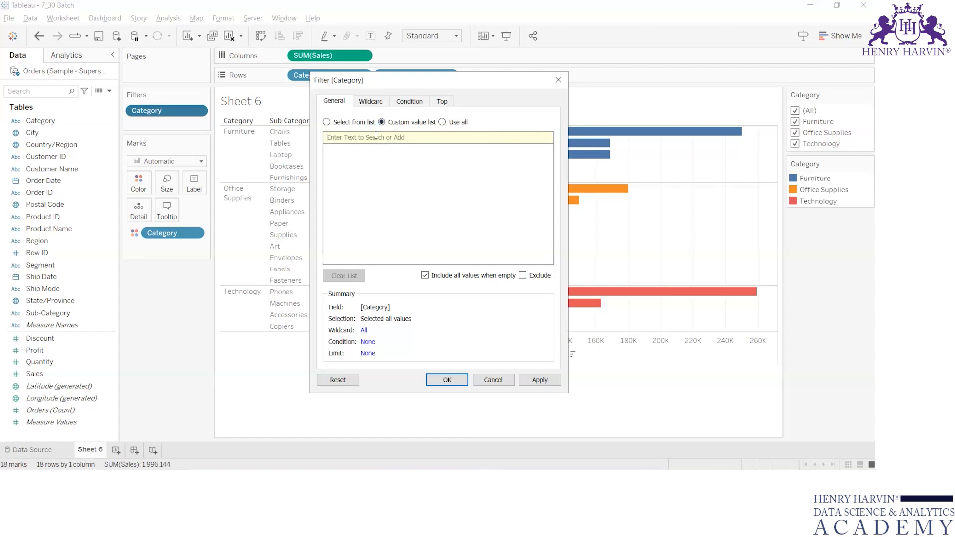
pyautogui.write('furni')
pyautogui.press('BackSpace')
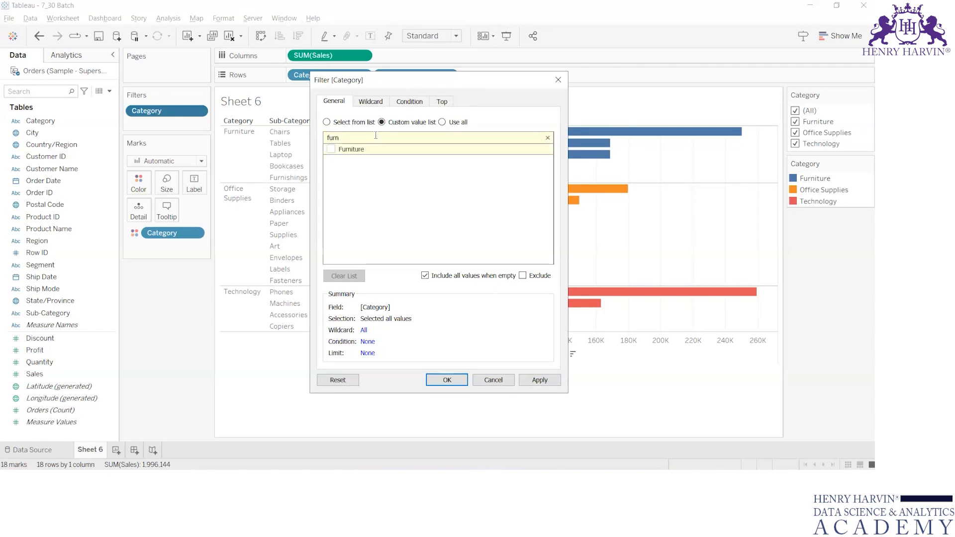
pyautogui.click(331, 150)
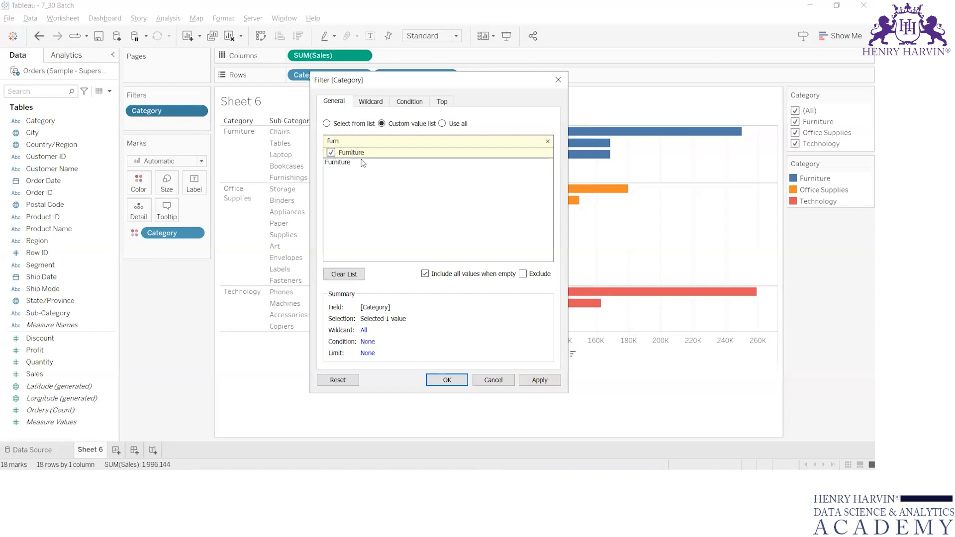
pyautogui.click(528, 380)
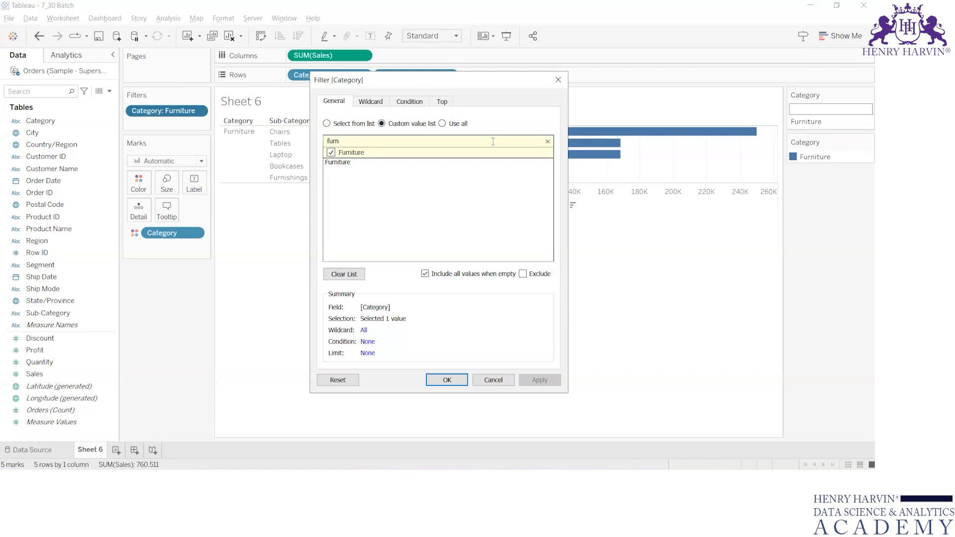
# Clear the search text, try the Select from list, Custom value list and Use all modes, and close the filter dialog without applying.
pyautogui.click(546, 143)
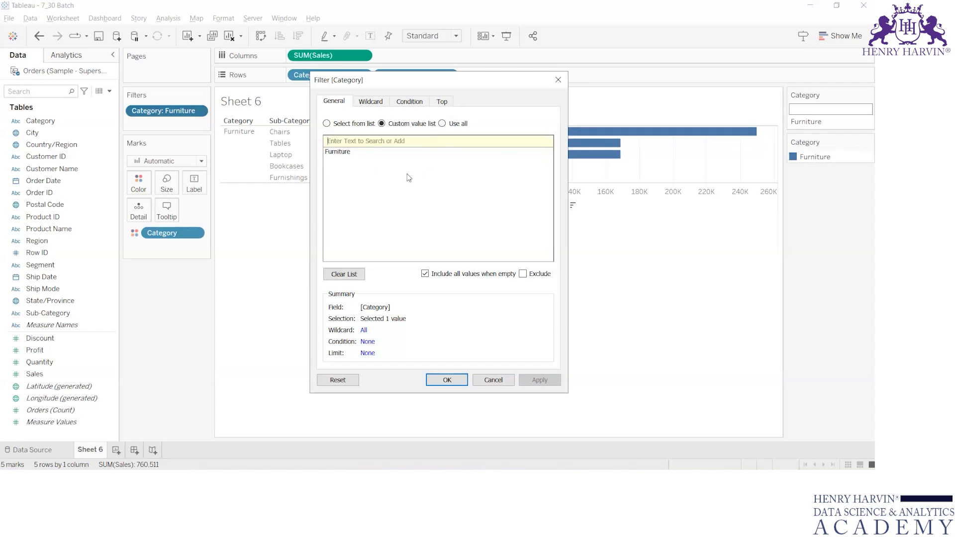
pyautogui.click(342, 124)
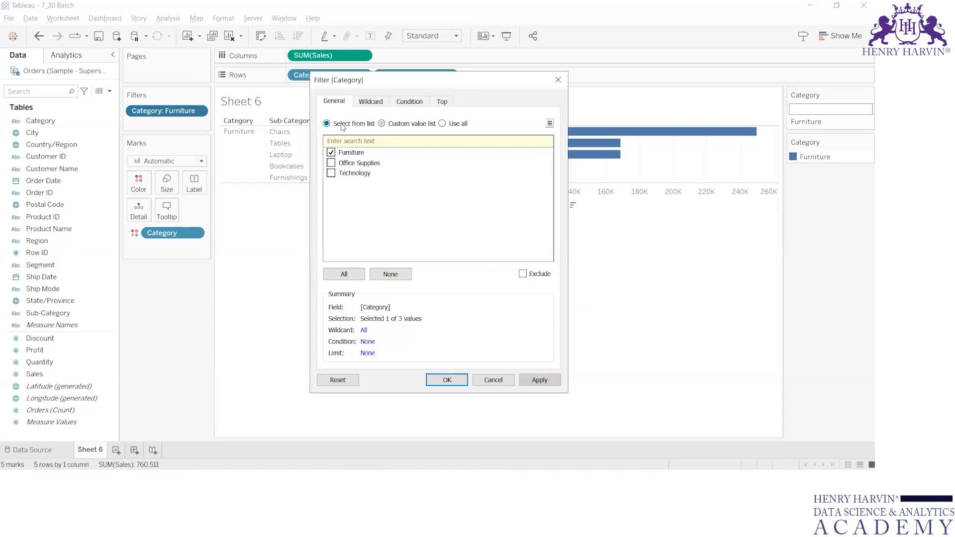
pyautogui.click(381, 277)
pyautogui.click(343, 282)
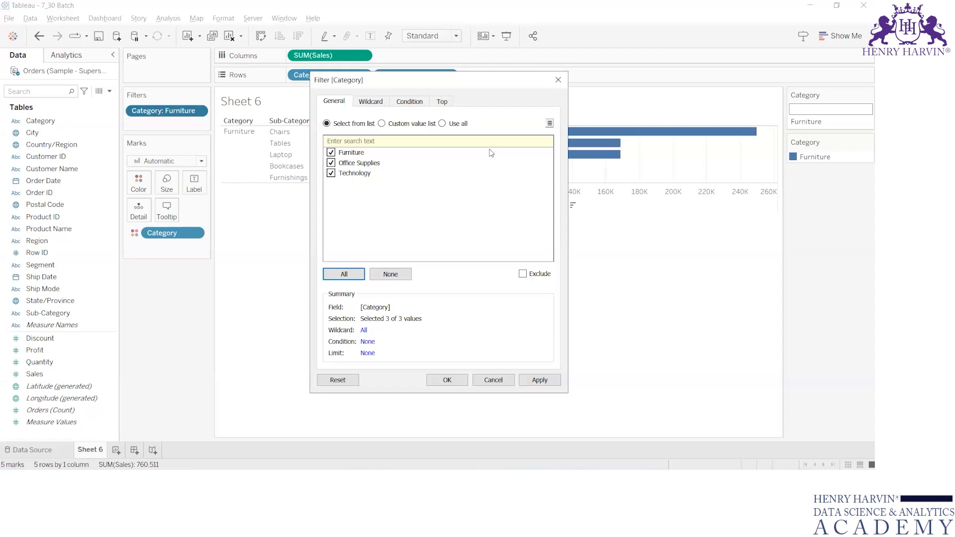
pyautogui.click(385, 152)
pyautogui.click(383, 124)
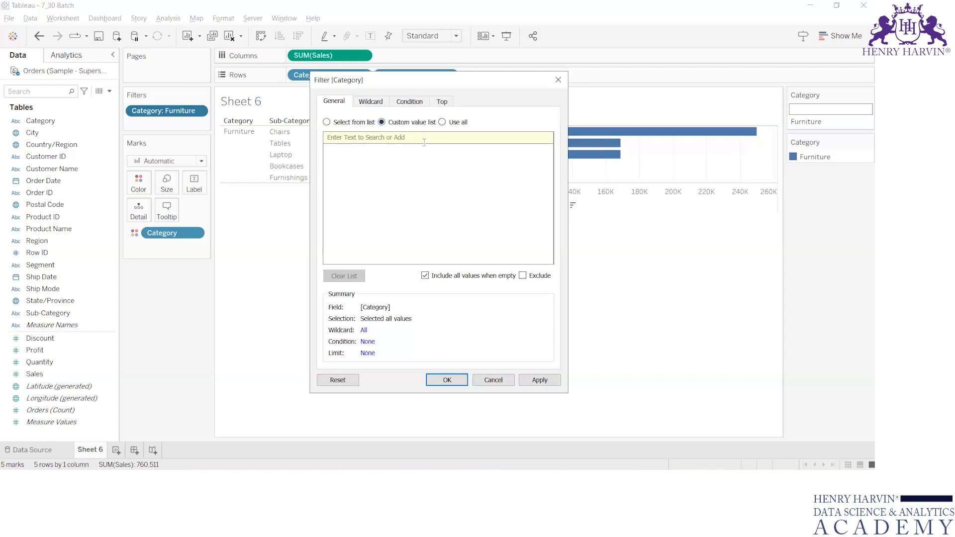
pyautogui.click(457, 126)
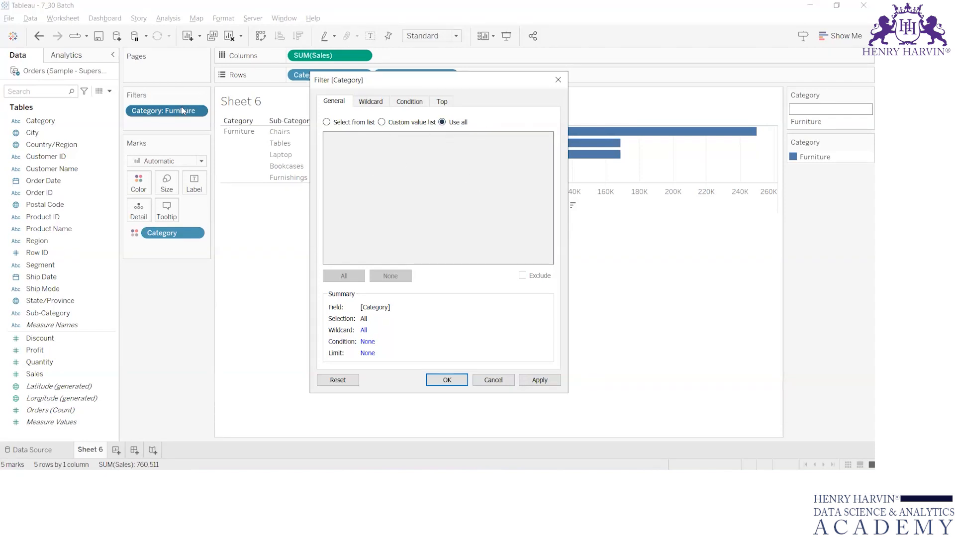
pyautogui.click(559, 83)
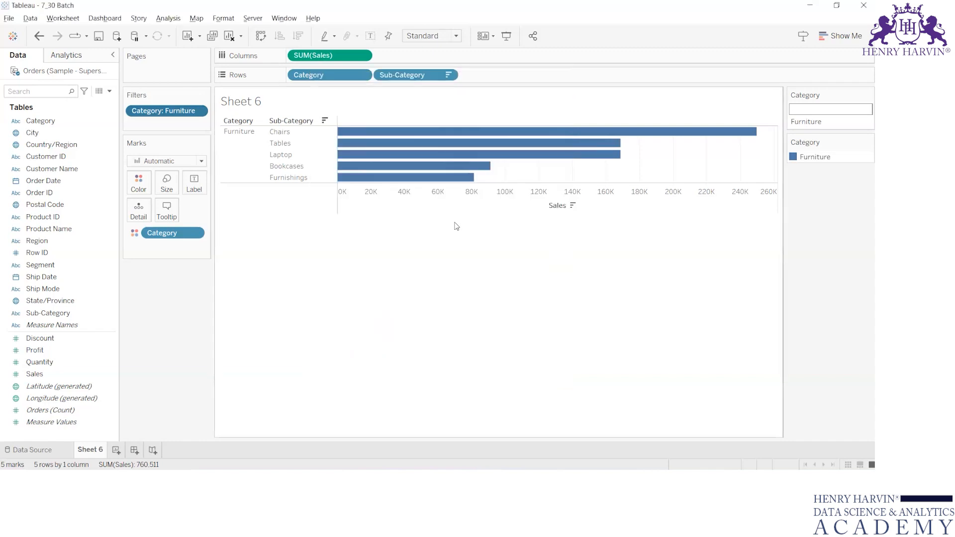
# Set the Category filter to Use all, apply it, and remove Category from the Filters shelf.
pyautogui.rightClick(187, 118)
pyautogui.click(219, 123)
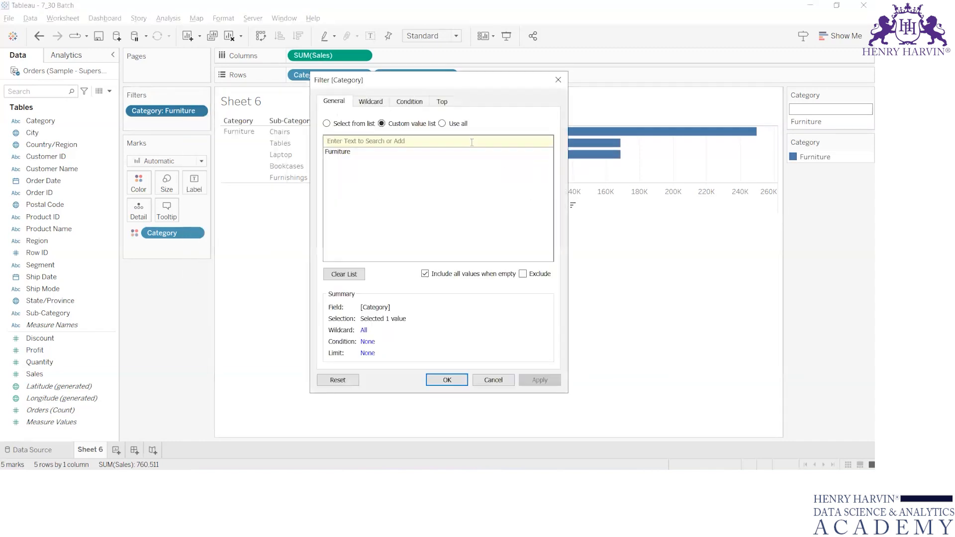
pyautogui.click(454, 122)
pyautogui.click(538, 380)
pyautogui.click(445, 381)
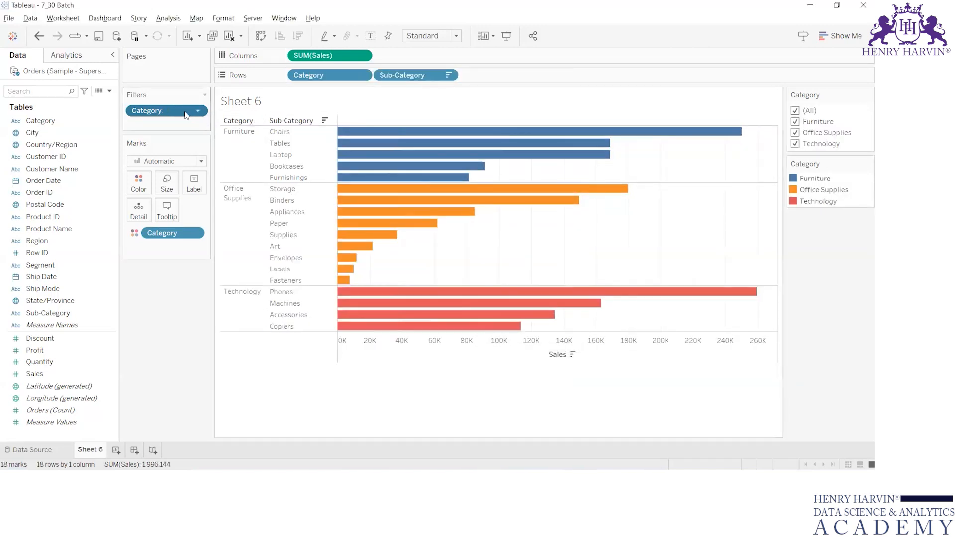
pyautogui.moveTo(184, 115); pyautogui.dragTo(15, 209)
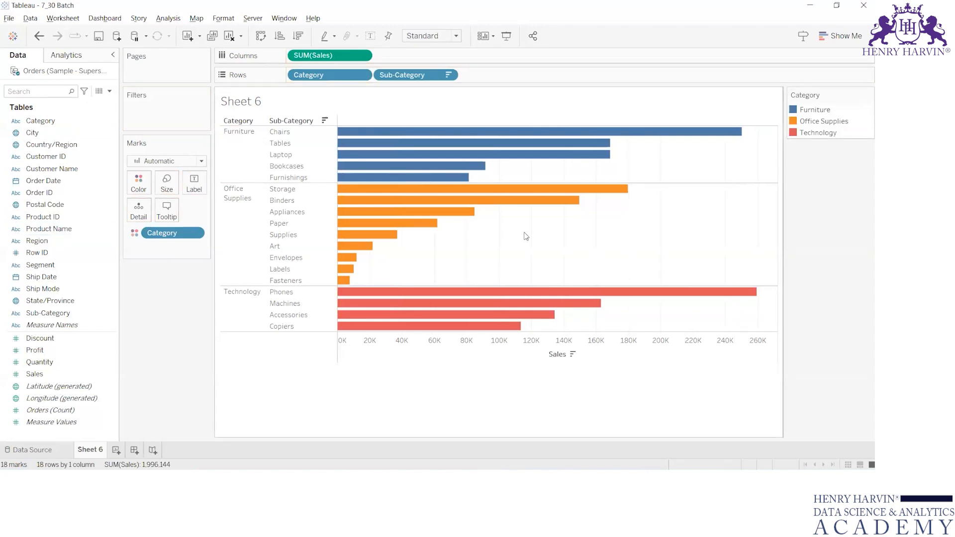
# Label the bars with their SUM(Sales) values.
pyautogui.moveTo(40, 379); pyautogui.dragTo(192, 187)
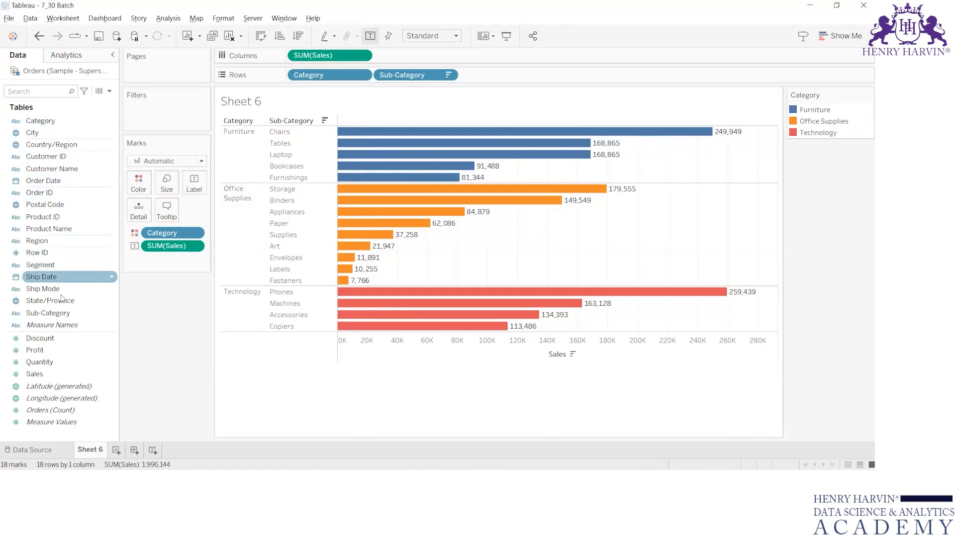
# Start a Sub-Category filter, try its Use all and Select from list modes, and close it without applying.
pyautogui.moveTo(63, 314); pyautogui.dragTo(167, 115)
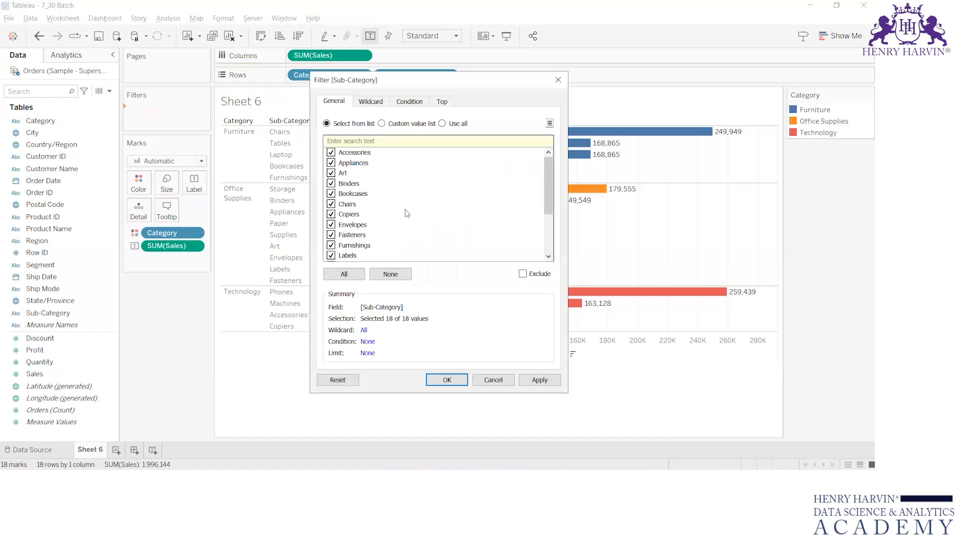
pyautogui.press('Escape')
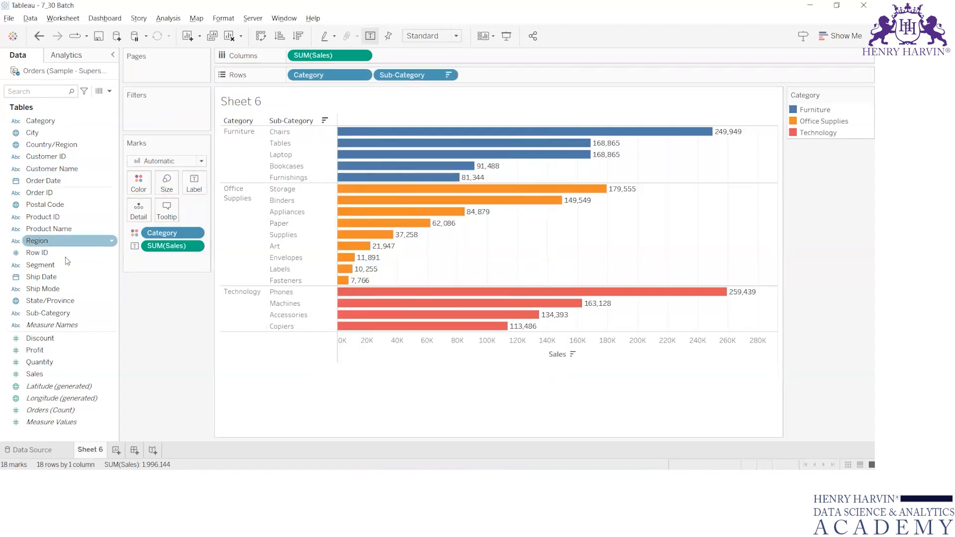
pyautogui.moveTo(59, 315); pyautogui.dragTo(156, 111)
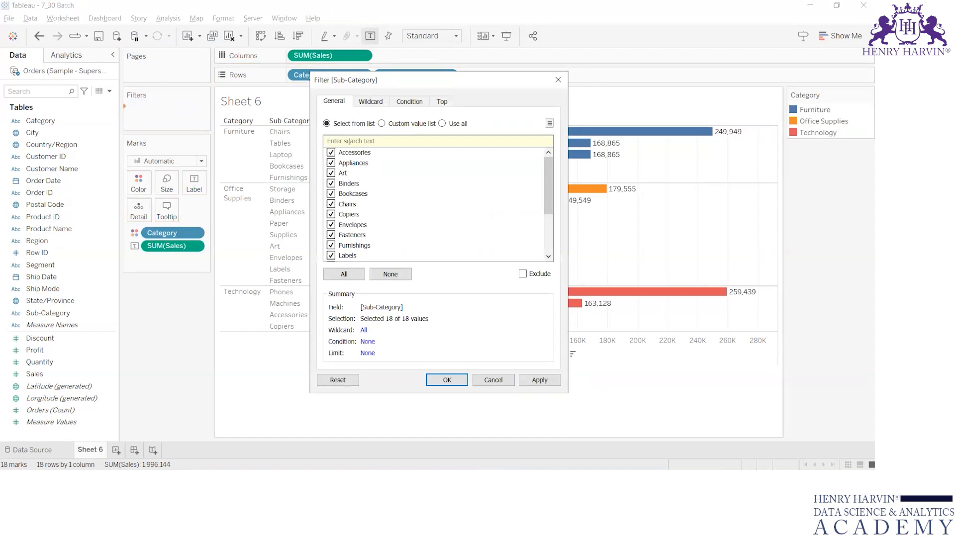
pyautogui.click(456, 123)
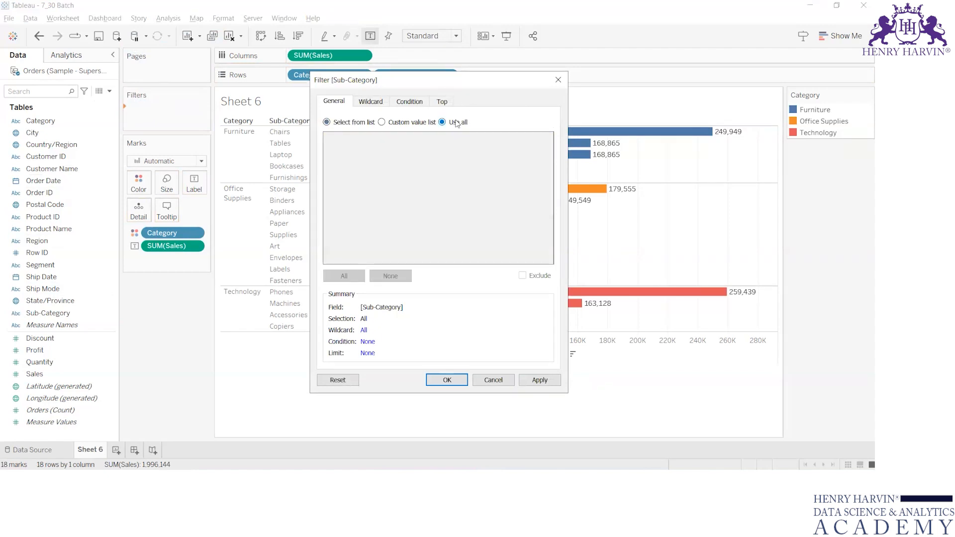
pyautogui.click(344, 123)
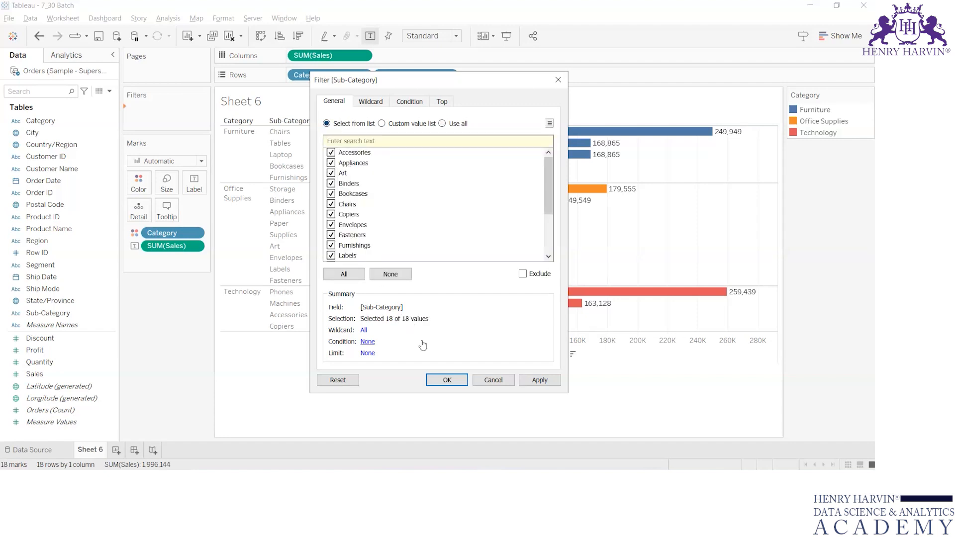
pyautogui.click(558, 80)
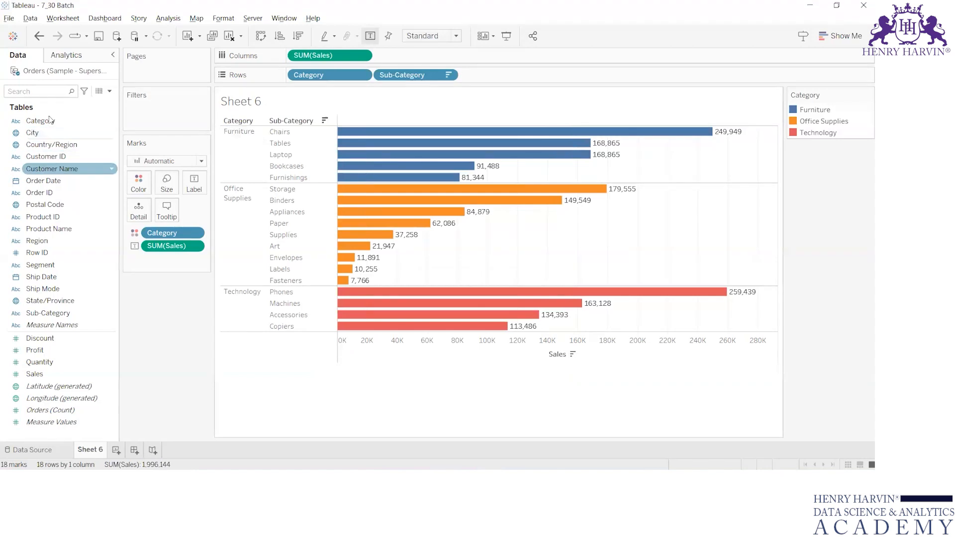
# Add Category as a filter on the sheet with all its values selected.
pyautogui.moveTo(51, 122); pyautogui.dragTo(145, 109)
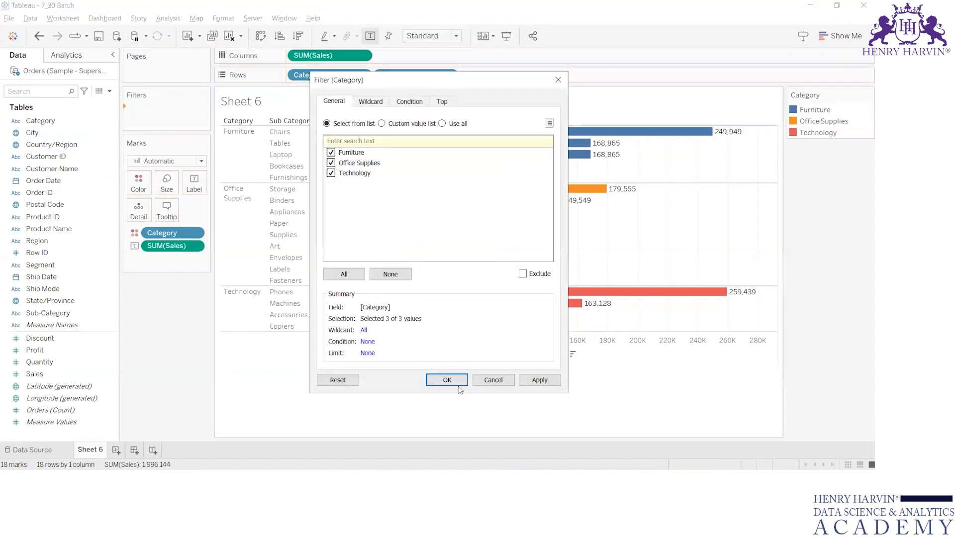
pyautogui.click(460, 386)
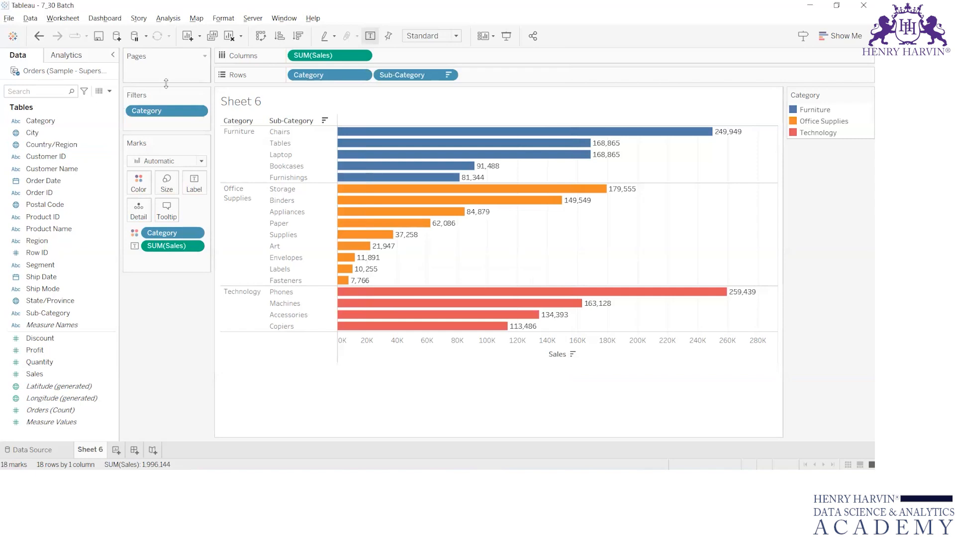
# Review the Wildcard, Condition, Top and General options of the Category filter.
pyautogui.rightClick(174, 111)
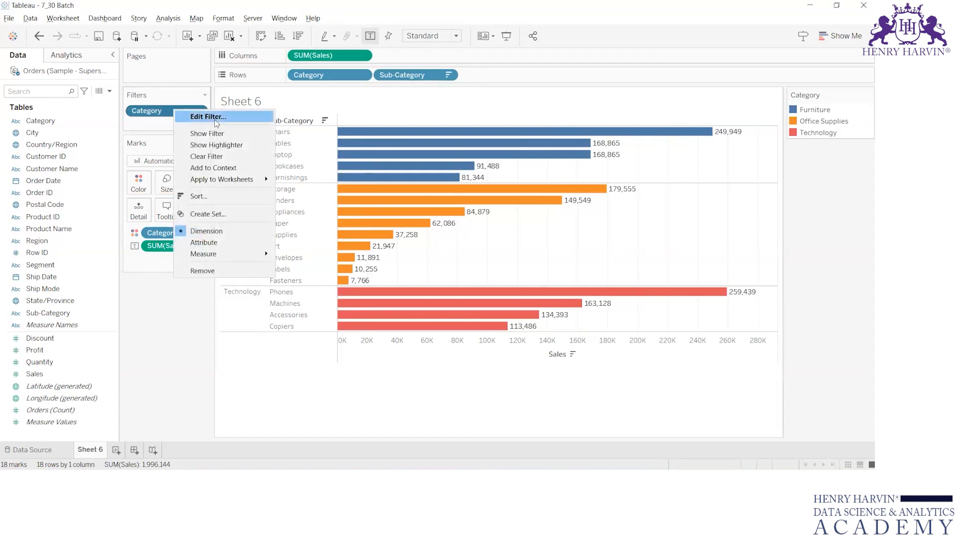
pyautogui.click(217, 123)
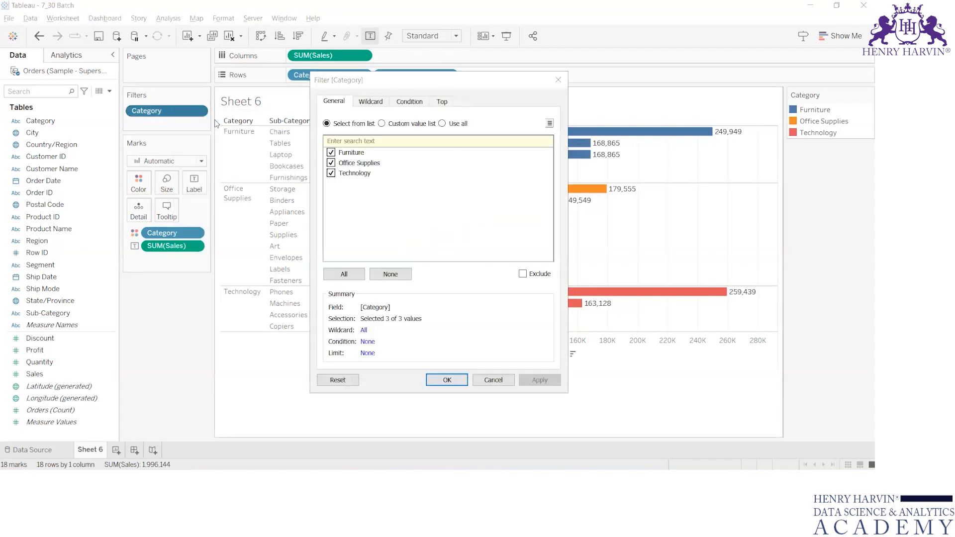
pyautogui.click(380, 103)
pyautogui.click(403, 104)
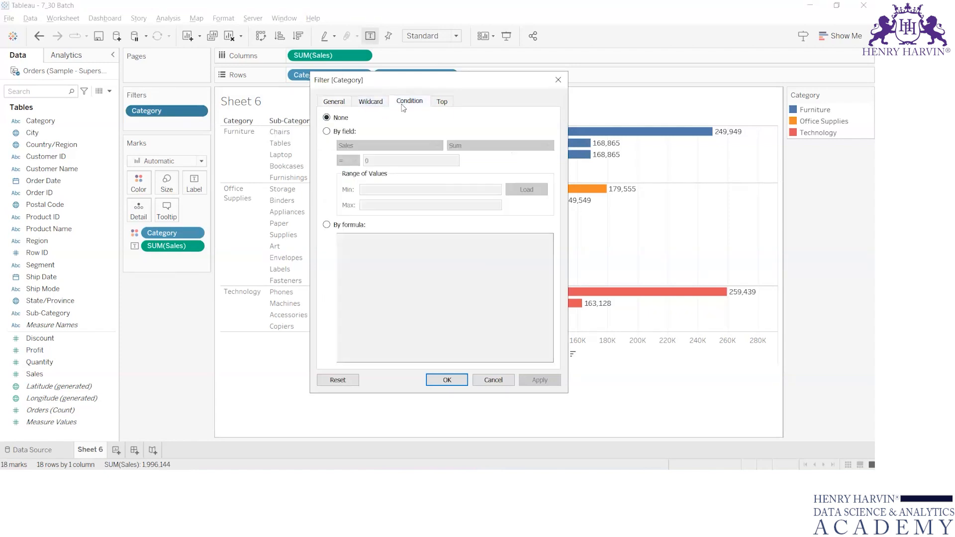
pyautogui.click(444, 102)
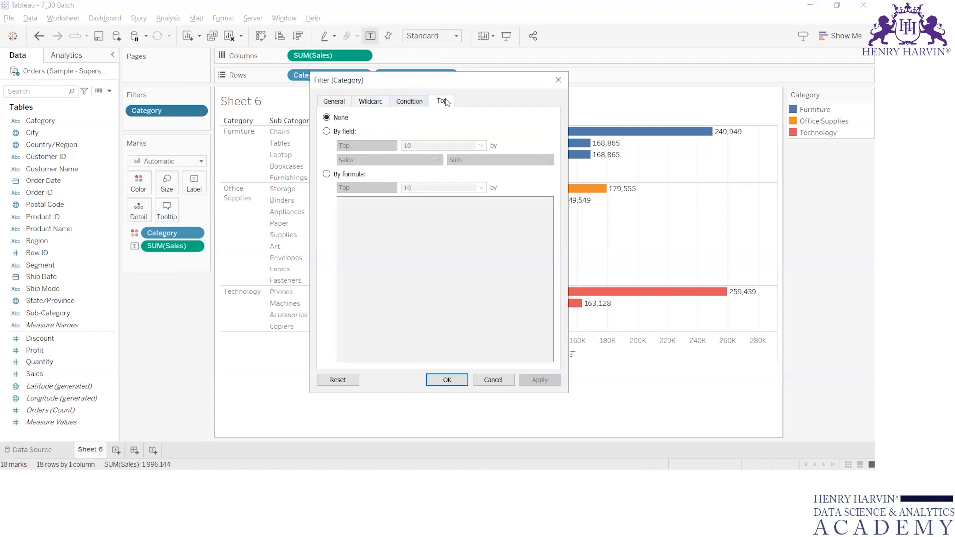
pyautogui.click(403, 103)
pyautogui.click(369, 102)
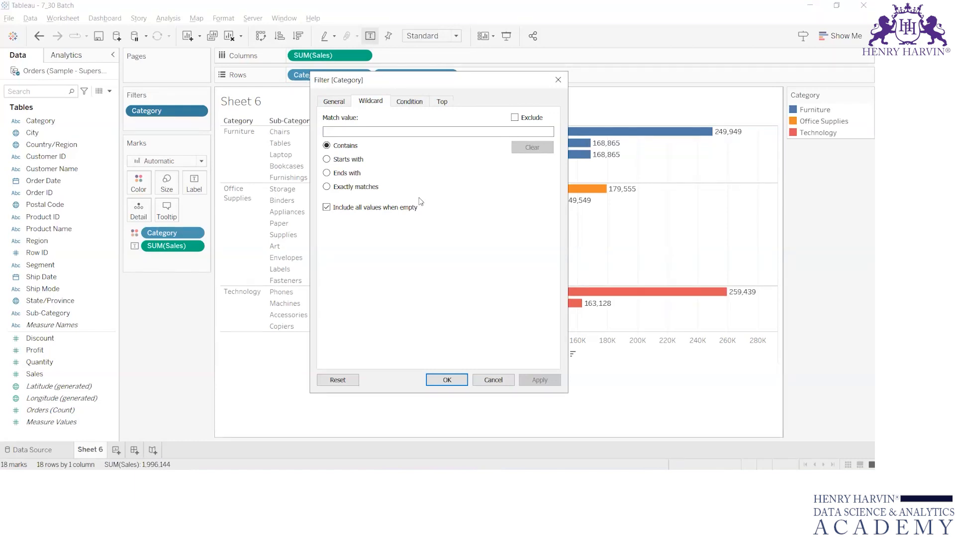
pyautogui.click(343, 101)
pyautogui.click(386, 103)
pyautogui.click(344, 103)
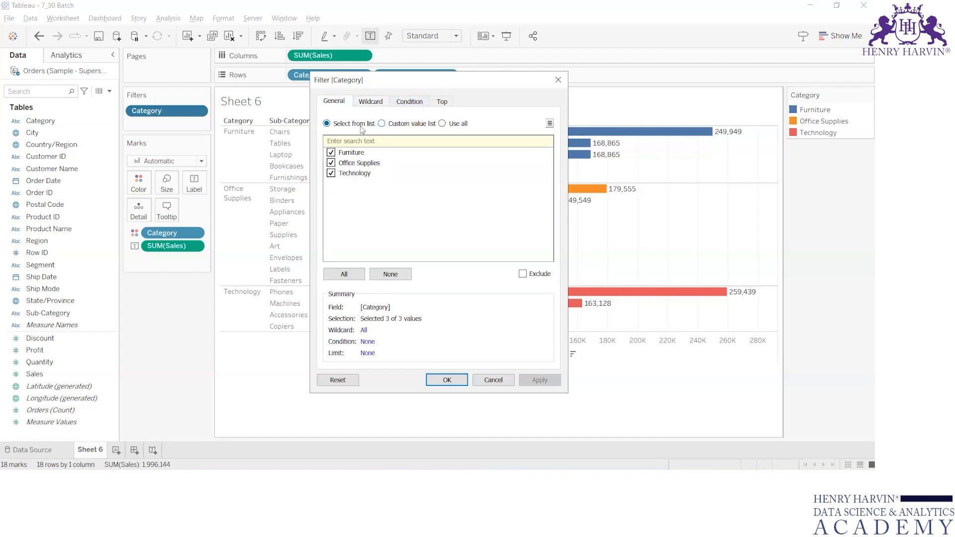
# Compare the Use all and Select from list modes in the Category filter's general options.
pyautogui.click(442, 123)
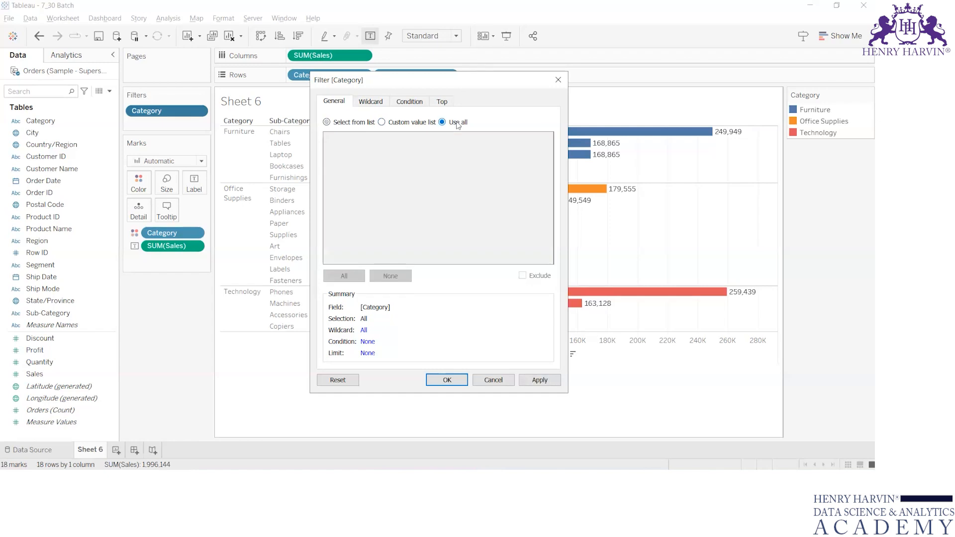
pyautogui.click(349, 124)
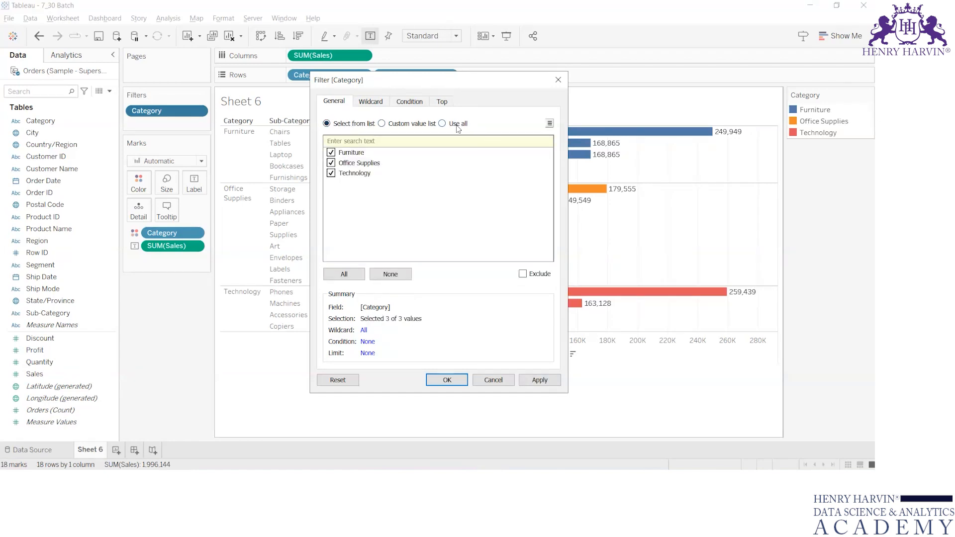
pyautogui.click(456, 123)
pyautogui.click(356, 124)
# Try a wildcard match of "fur" in the Category filter, close it without applying, and remove Category from the filters.
pyautogui.click(378, 104)
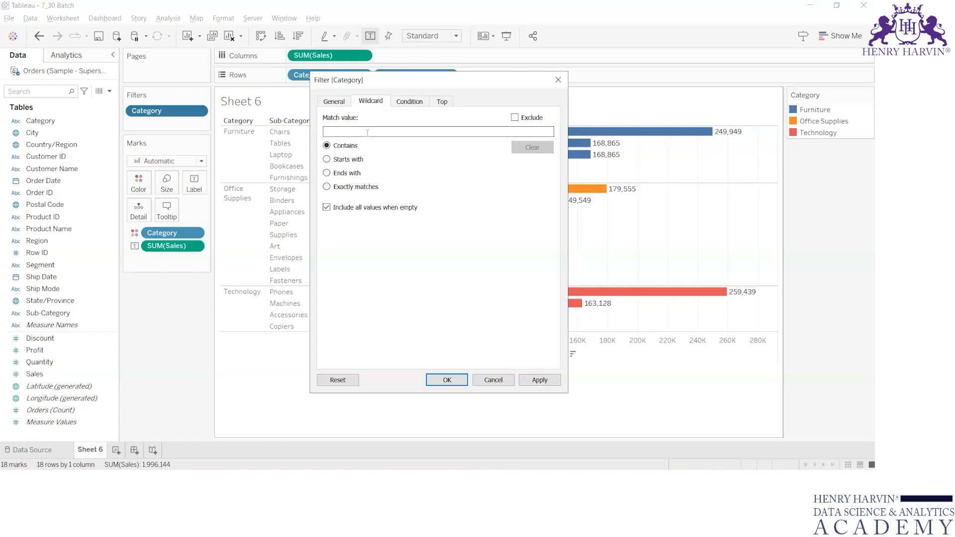
pyautogui.write('fur')
pyautogui.click(556, 82)
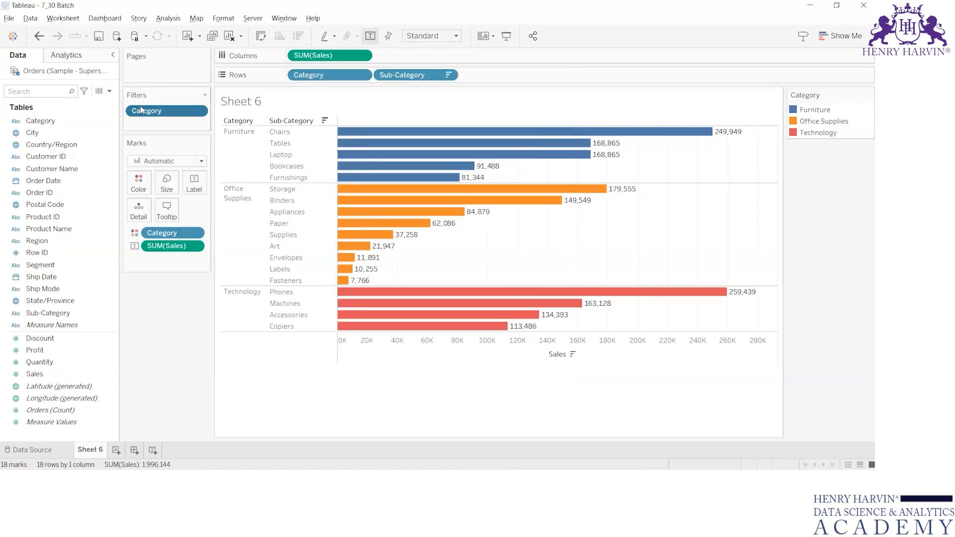
pyautogui.moveTo(152, 116); pyautogui.dragTo(59, 193)
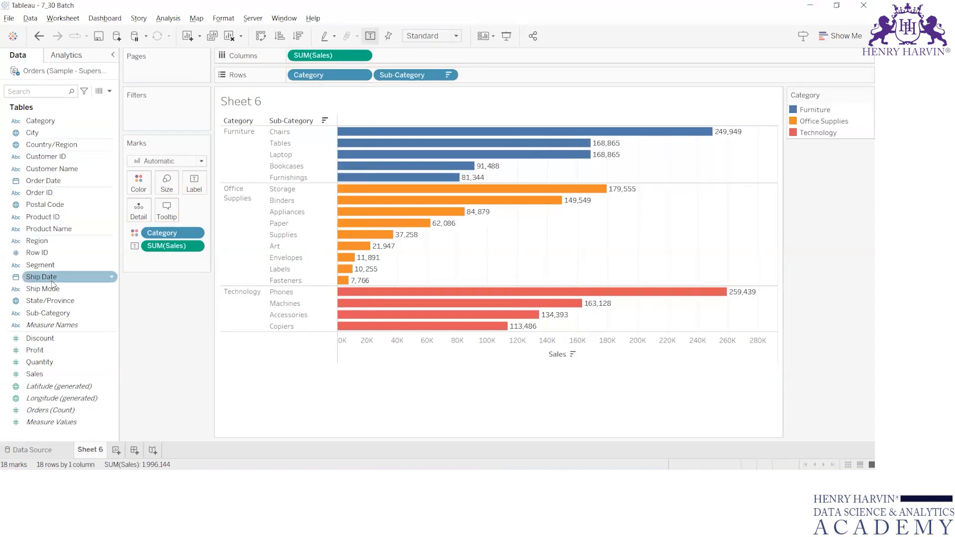
# Add a Sub-Category filter with a wildcard condition that the value contains "ab", and apply it.
pyautogui.moveTo(48, 316)
pyautogui.mouseDown()
pyautogui.moveTo(153, 98)
pyautogui.moveTo(152, 114)
pyautogui.mouseUp()
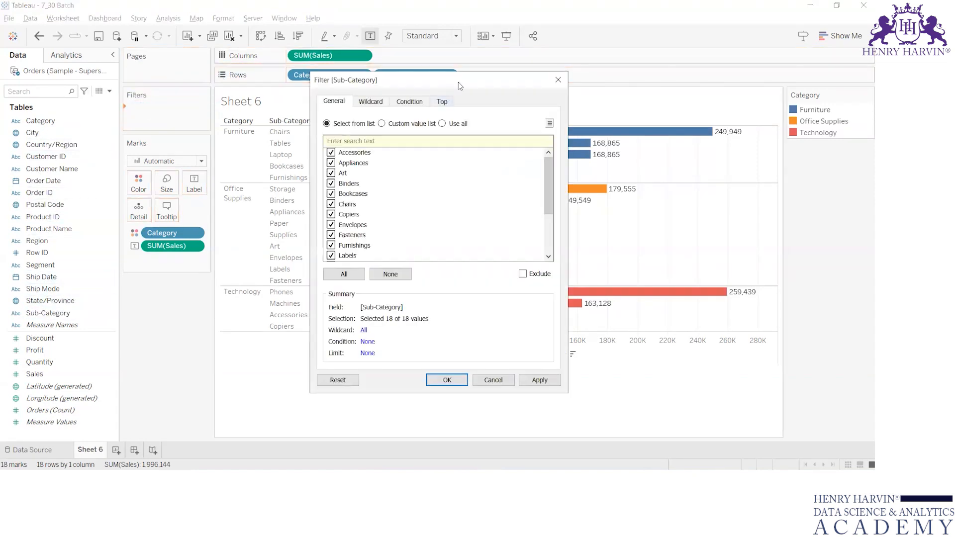
pyautogui.moveTo(491, 84); pyautogui.dragTo(553, 88)
pyautogui.click(433, 106)
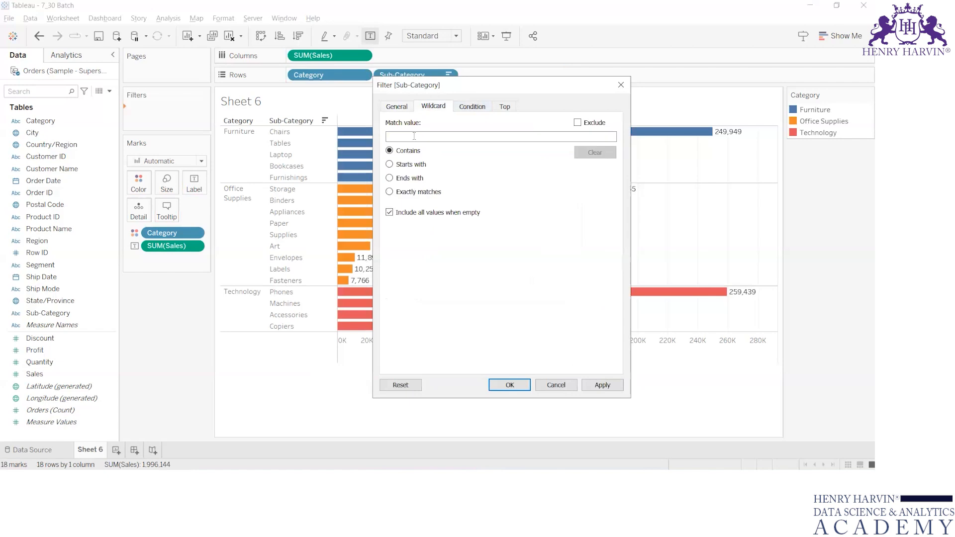
pyautogui.click(430, 135)
pyautogui.write('ab')
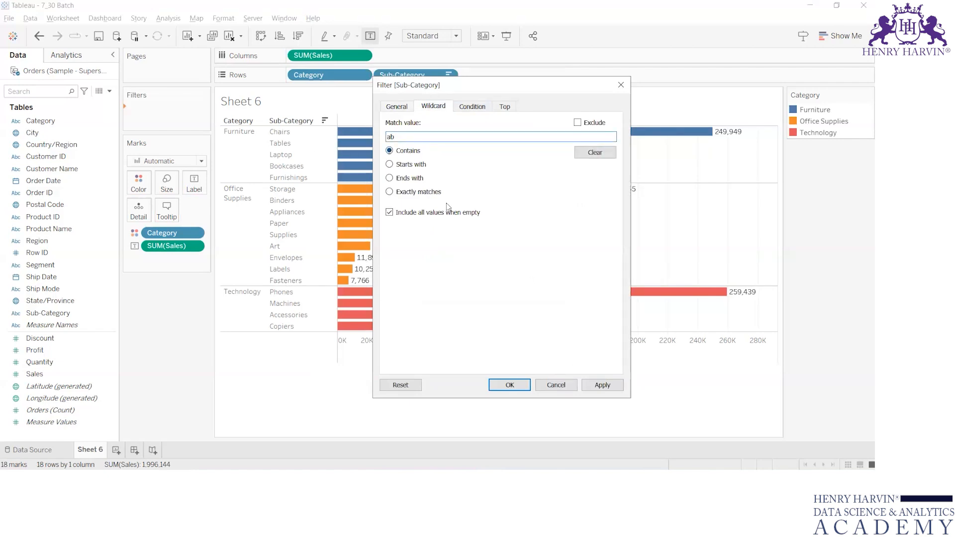
pyautogui.click(599, 384)
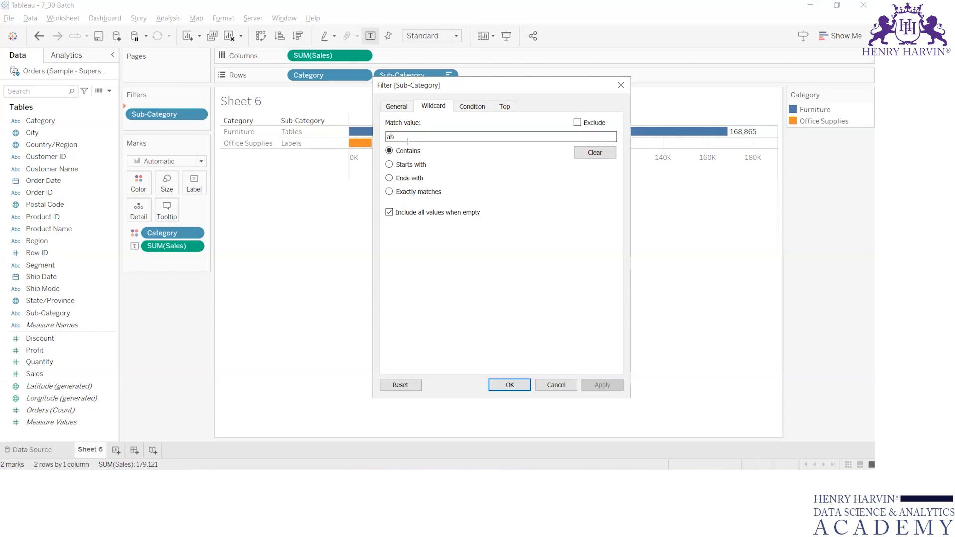
# Change the Sub-Category wildcard match value to "s" with Contains and apply it.
pyautogui.press('BackSpace')
pyautogui.press('BackSpace')
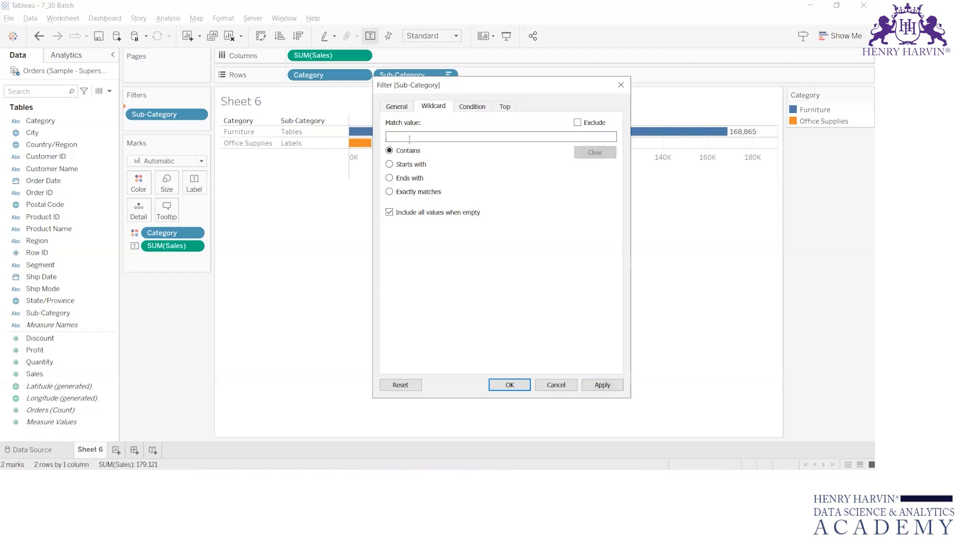
pyautogui.write('s')
pyautogui.click(593, 384)
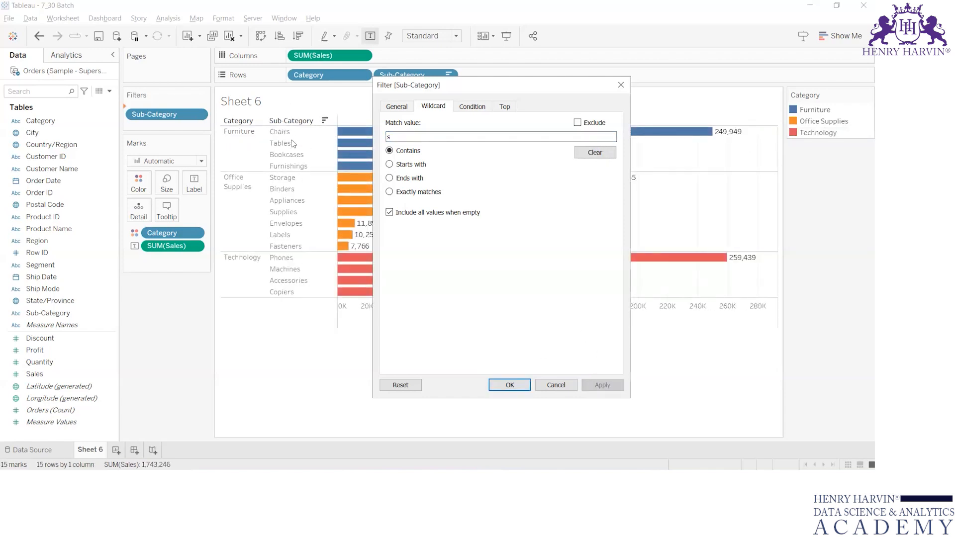
# Change the Sub-Category wildcard match value to "rs" with Contains and apply it.
pyautogui.click(427, 136)
pyautogui.press('BackSpace')
pyautogui.write('rs')
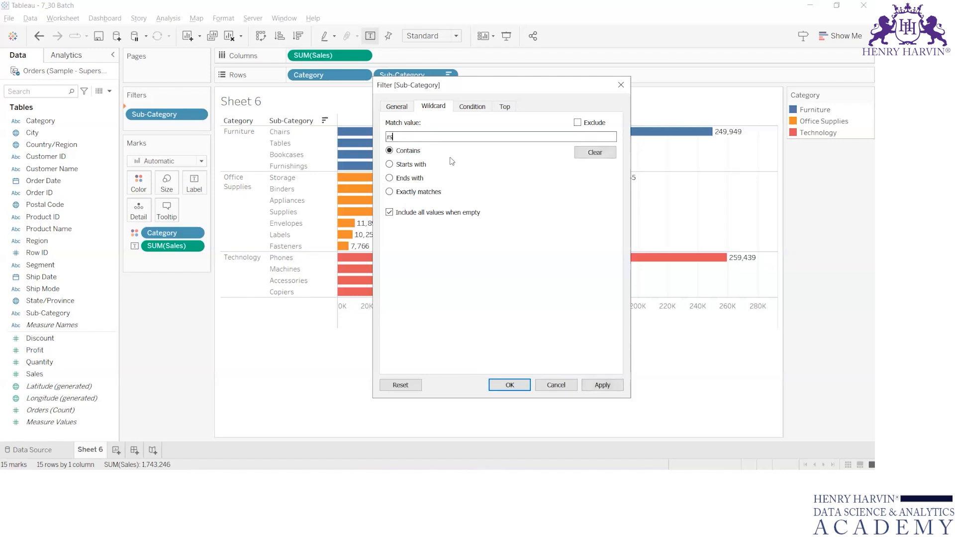
pyautogui.click(601, 386)
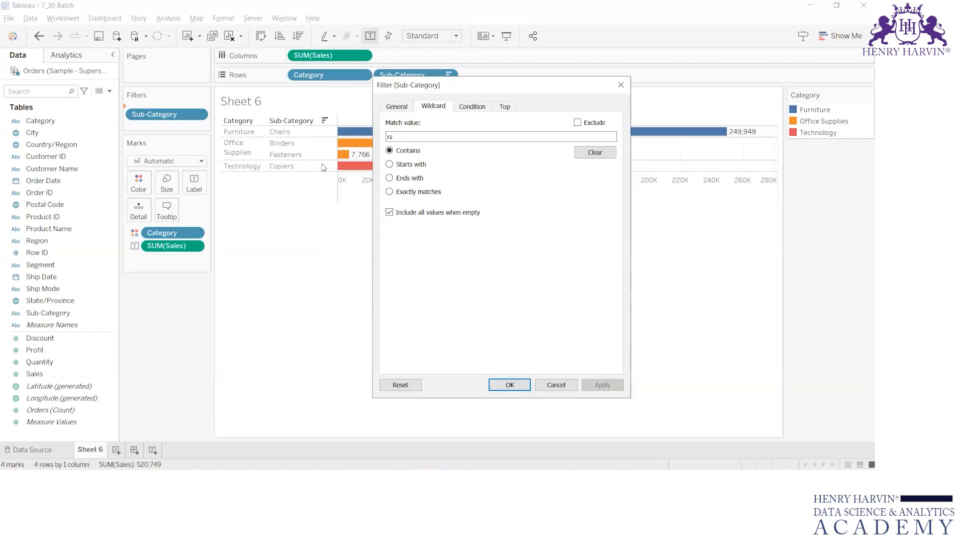
# Apply the "rs" wildcard on Sub-Category first as Starts with, then as Ends with.
pyautogui.click(406, 165)
pyautogui.click(598, 387)
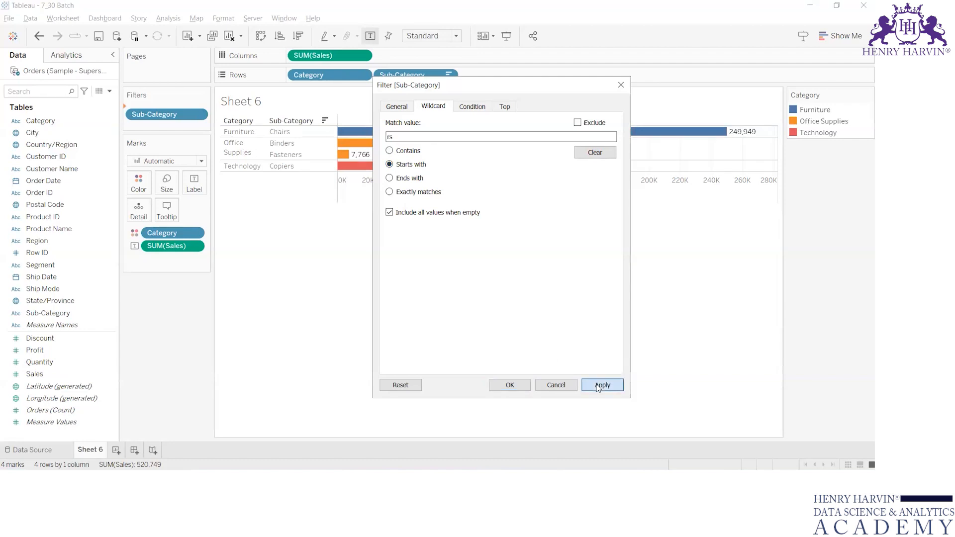
pyautogui.click(408, 179)
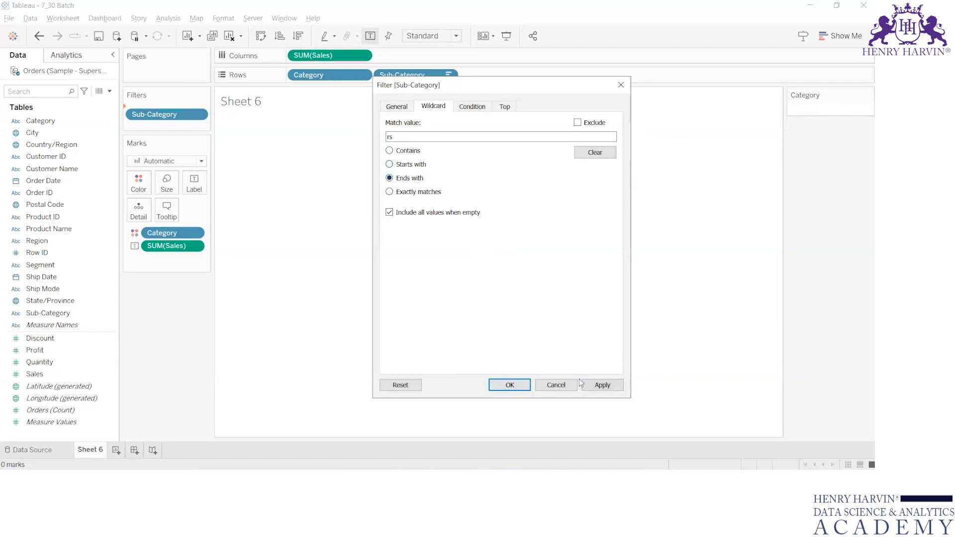
pyautogui.click(590, 385)
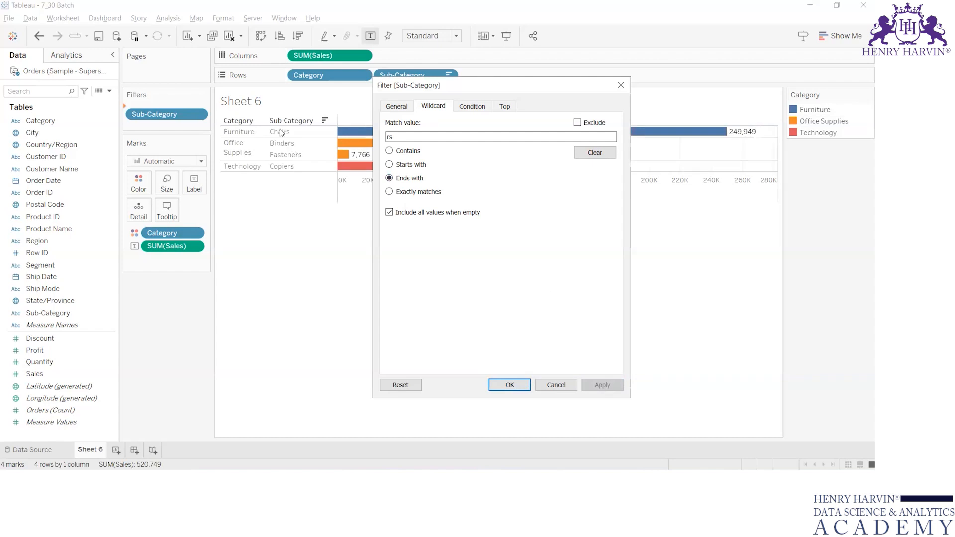
# Switch the Sub-Category wildcard to Exactly matches, applying it with "rs" and then with "chair".
pyautogui.click(403, 194)
pyautogui.click(609, 385)
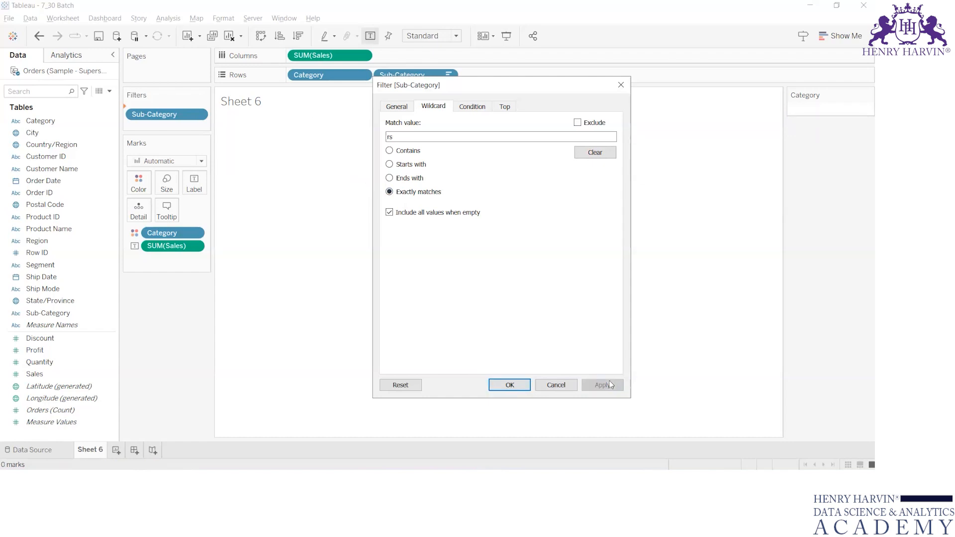
pyautogui.doubleClick(471, 133)
pyautogui.write('chai')
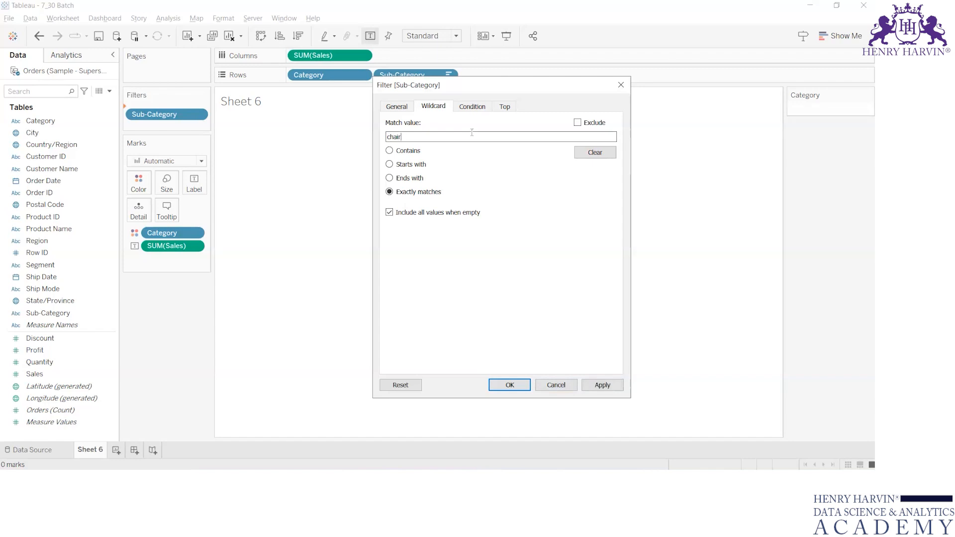
pyautogui.click(603, 385)
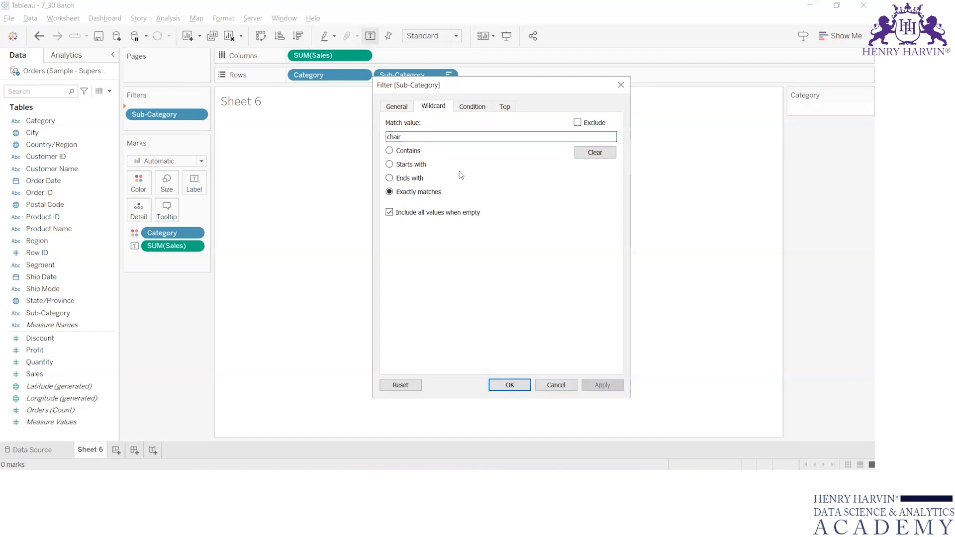
# Correct the exact-match value of the Sub-Category wildcard to "chairs" and apply it.
pyautogui.click(435, 137)
pyautogui.write('s')
pyautogui.click(610, 389)
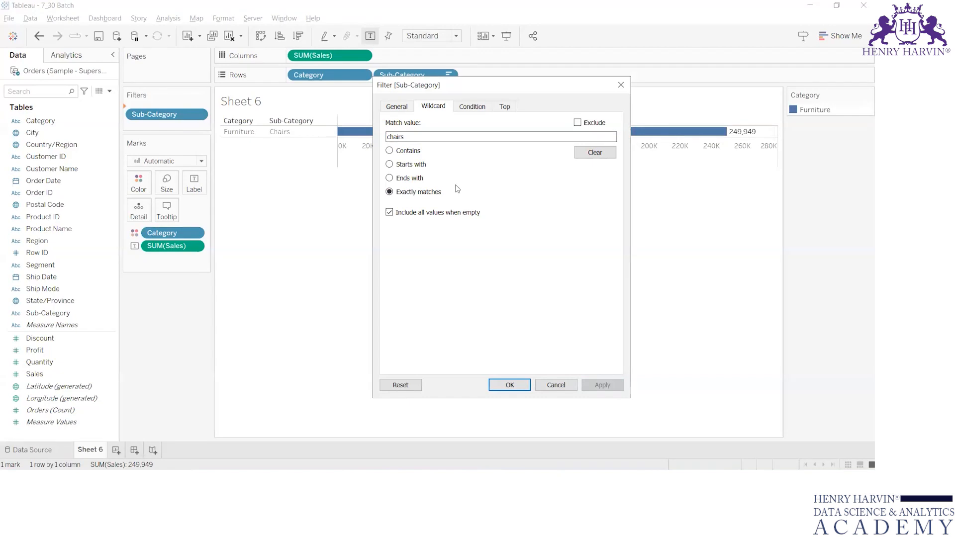
# Clear the exact-match value of the Sub-Category wildcard and apply the empty match with all values included.
pyautogui.click(427, 137)
pyautogui.press('BackSpace')
pyautogui.press('BackSpace')
pyautogui.press('BackSpace')
pyautogui.press('BackSpace')
pyautogui.press('BackSpace')
pyautogui.press('BackSpace')
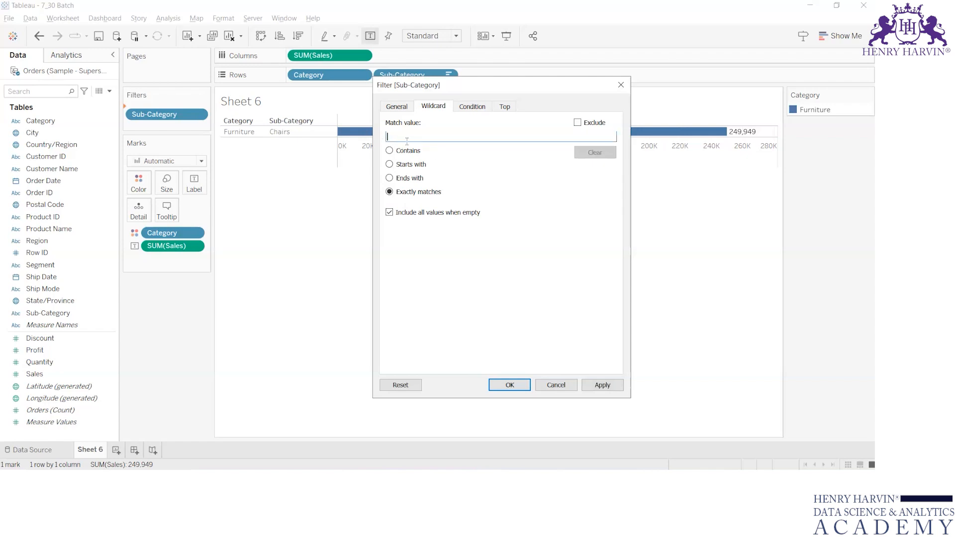
pyautogui.click(601, 387)
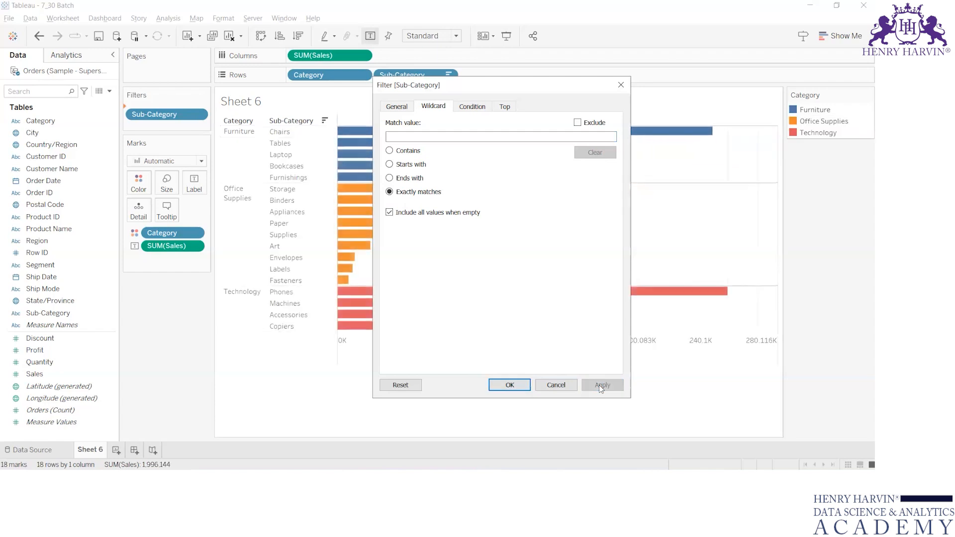
pyautogui.click(396, 133)
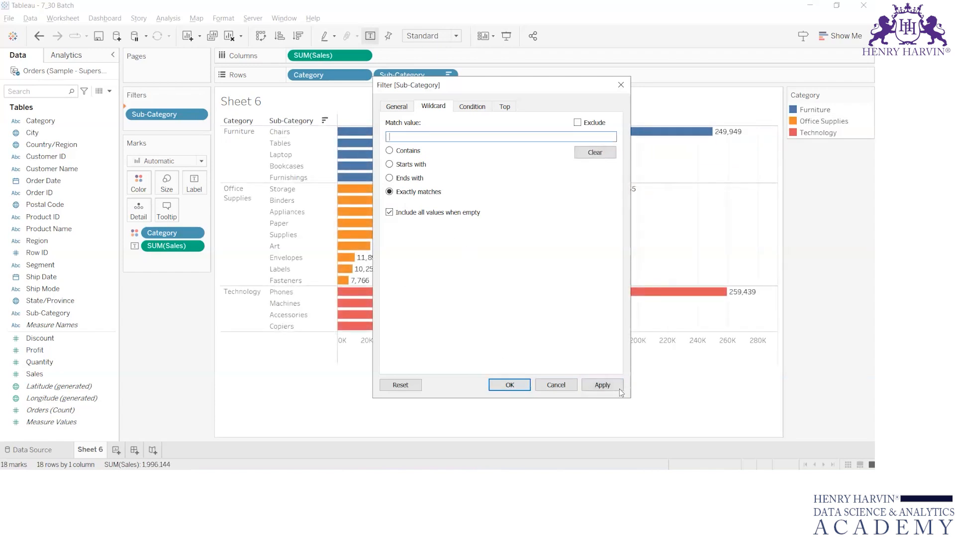
pyautogui.click(602, 386)
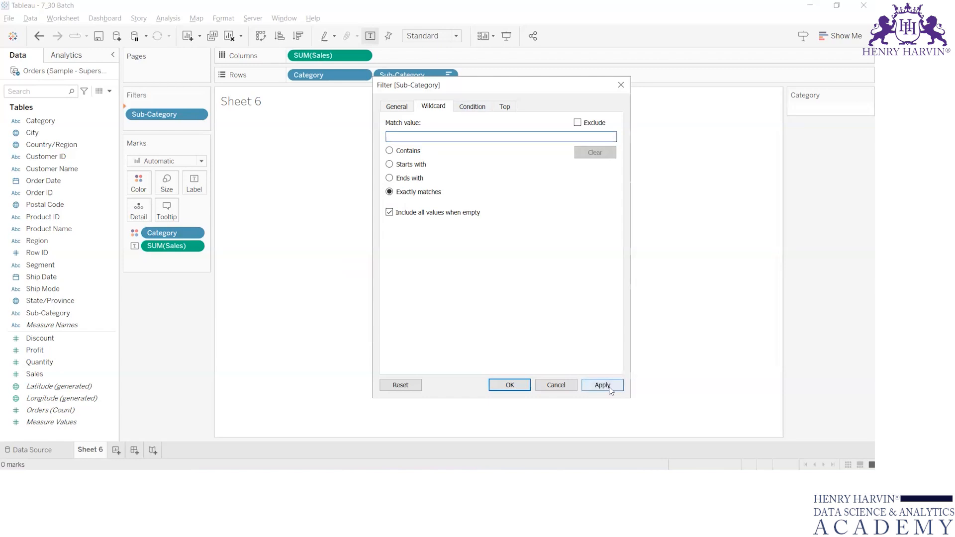
pyautogui.click(610, 389)
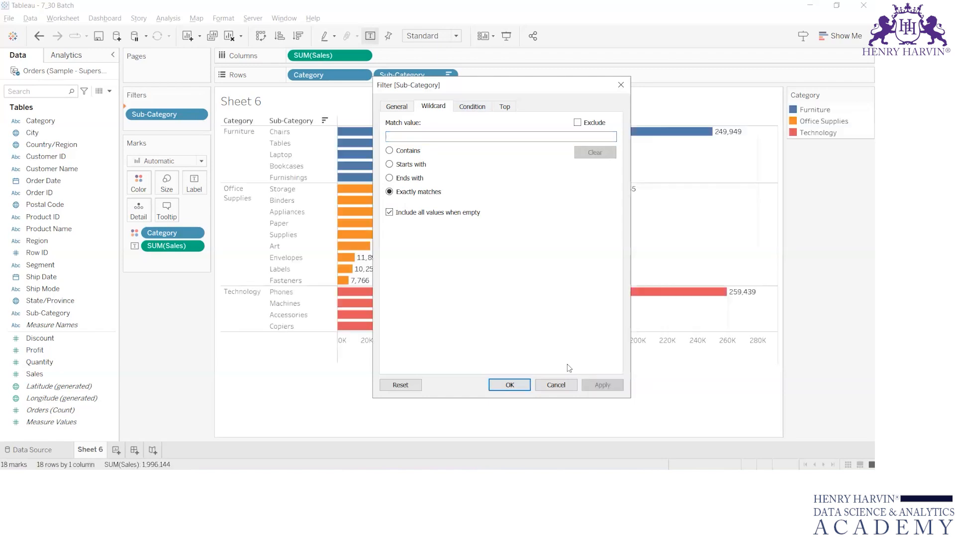
# Turn off including all values when empty for the Sub-Category wildcard, apply it, and turn the option back on.
pyautogui.click(399, 137)
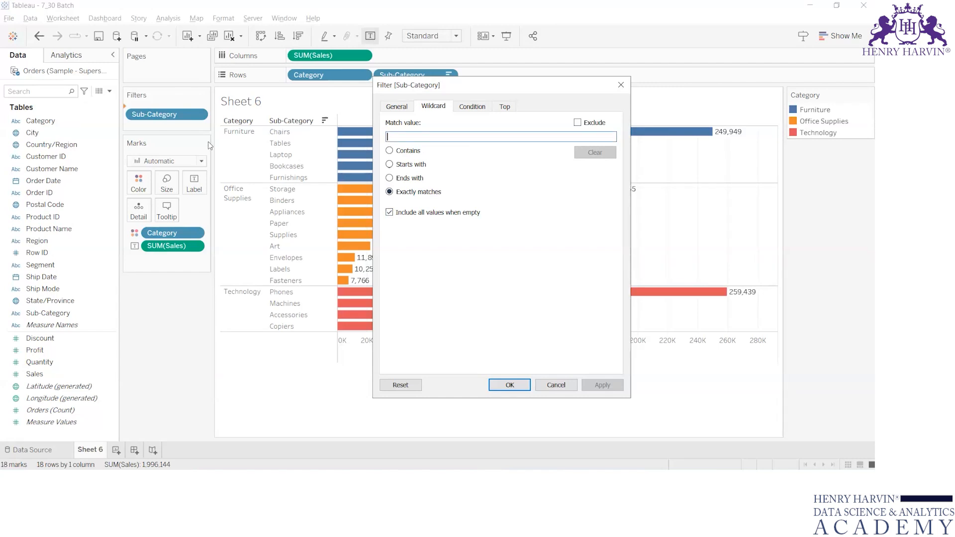
pyautogui.click(389, 212)
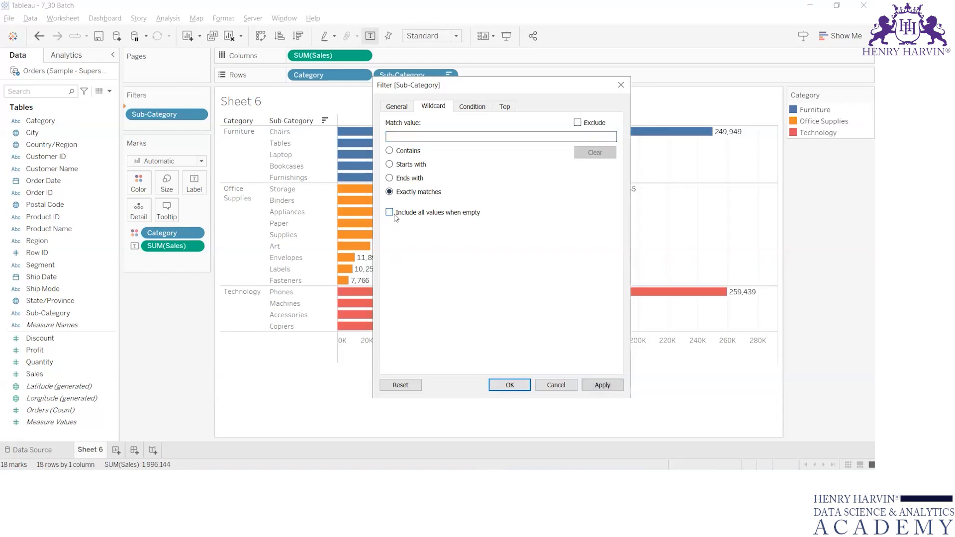
pyautogui.click(596, 386)
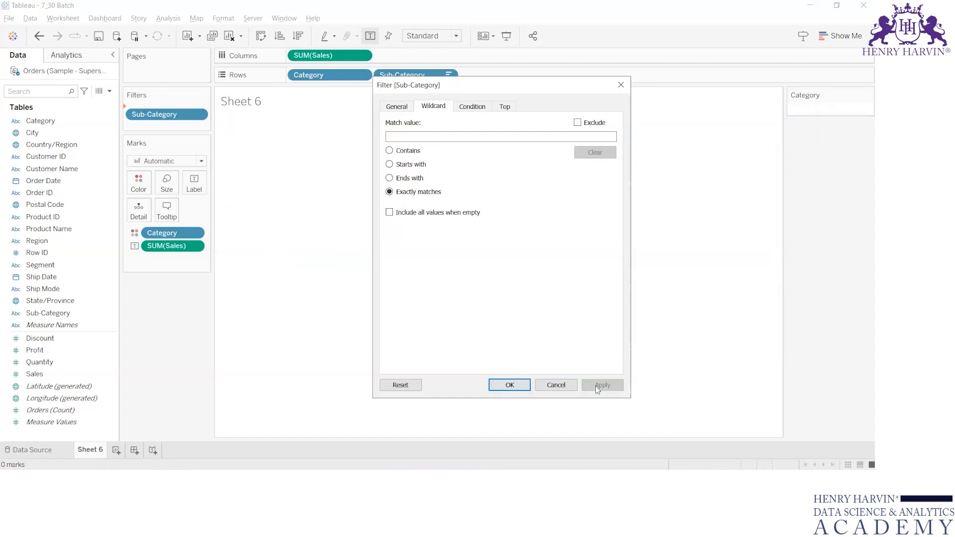
pyautogui.click(389, 213)
# Set a by-field condition on Sub-Category for Sum of Sales > 10,000, load the range of values, and apply it.
pyautogui.click(466, 106)
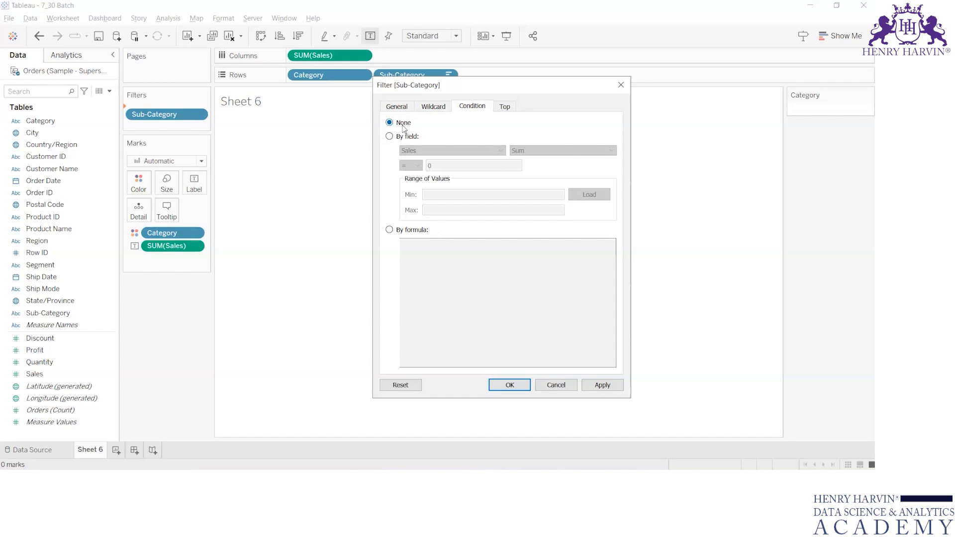
pyautogui.click(397, 139)
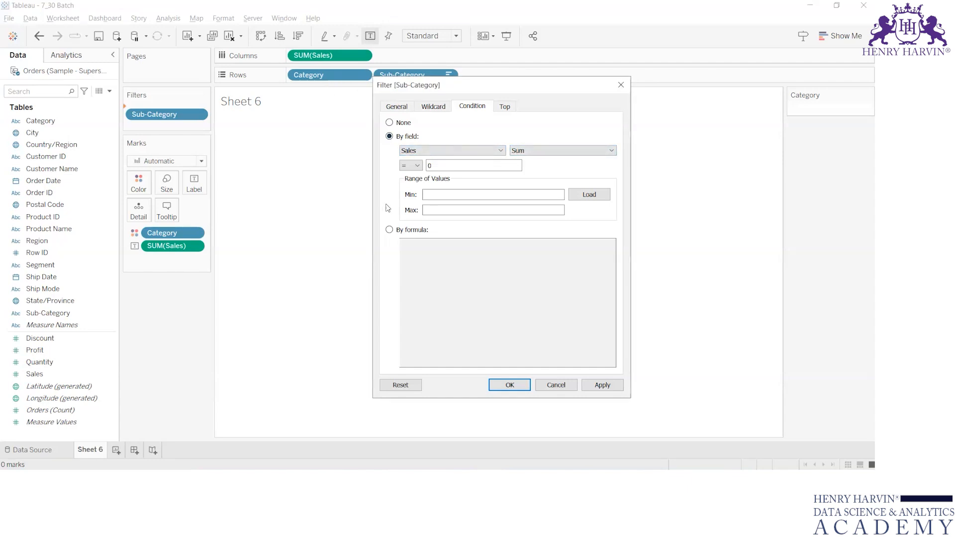
pyautogui.click(411, 166)
pyautogui.click(588, 195)
pyautogui.click(466, 164)
pyautogui.press('BackSpace')
pyautogui.write('0000')
pyautogui.click(604, 385)
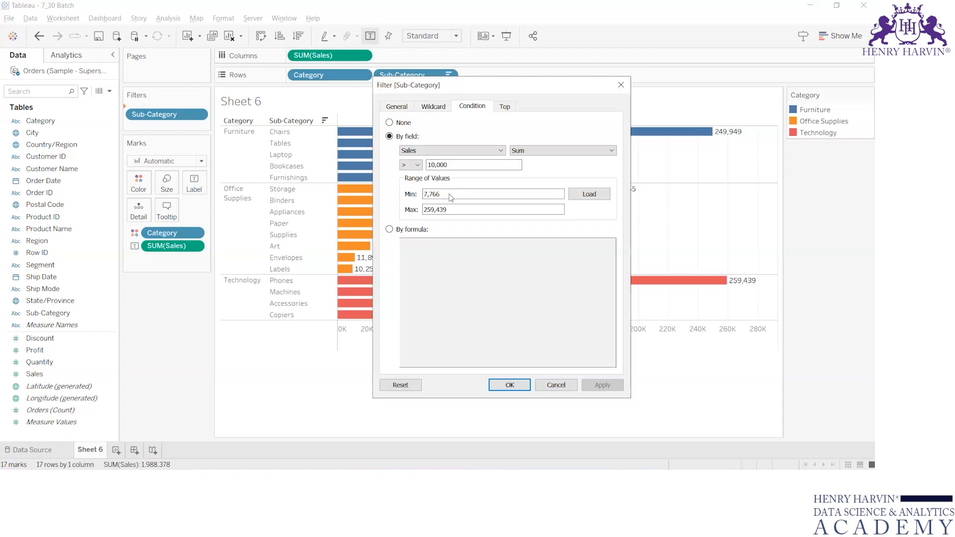
# Change the Sub-Category condition to Sum of Sales >= 150,000 and apply it.
pyautogui.click(464, 164)
pyautogui.press('BackSpace')
pyautogui.press('BackSpace')
pyautogui.press('BackSpace')
pyautogui.press('BackSpace')
pyautogui.press('BackSpace')
pyautogui.press('BackSpace')
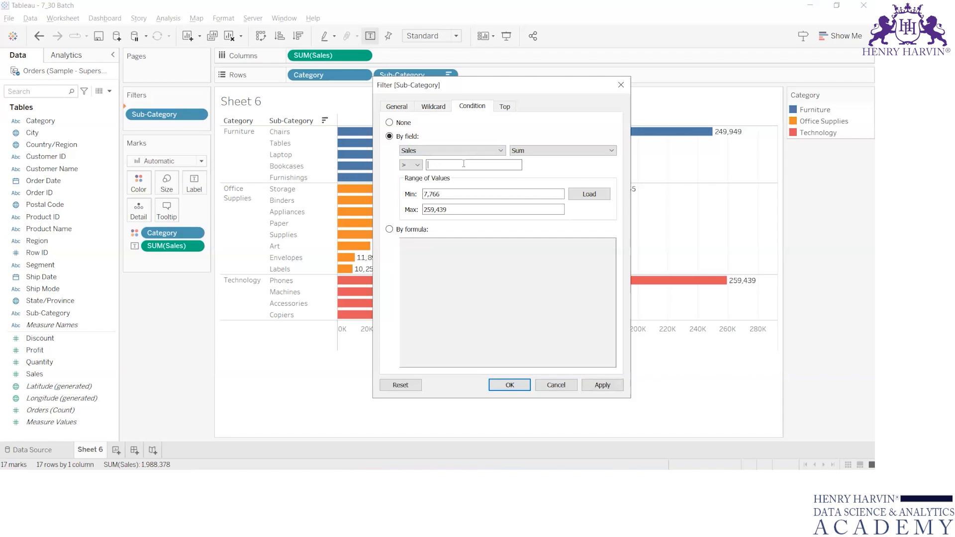
pyautogui.click(419, 165)
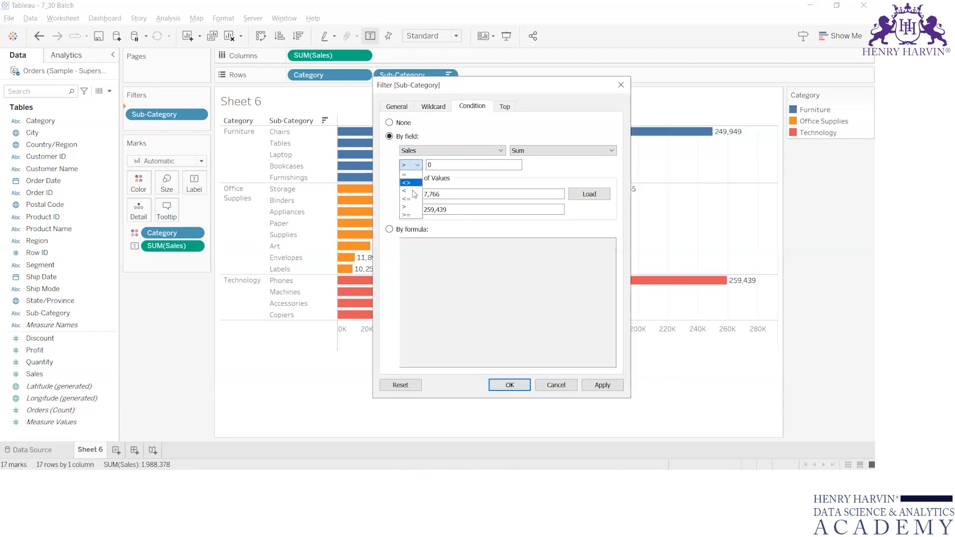
pyautogui.click(412, 215)
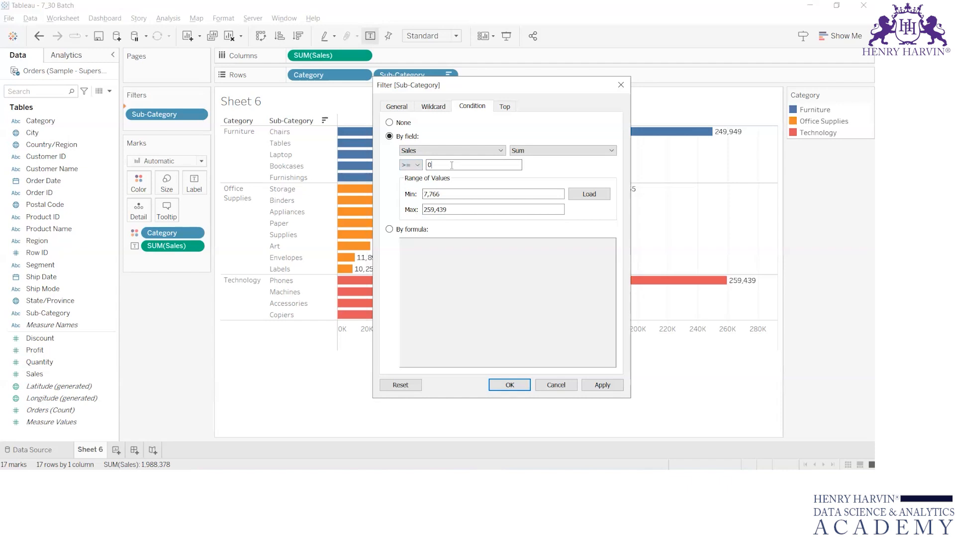
pyautogui.write('150000')
pyautogui.click(601, 386)
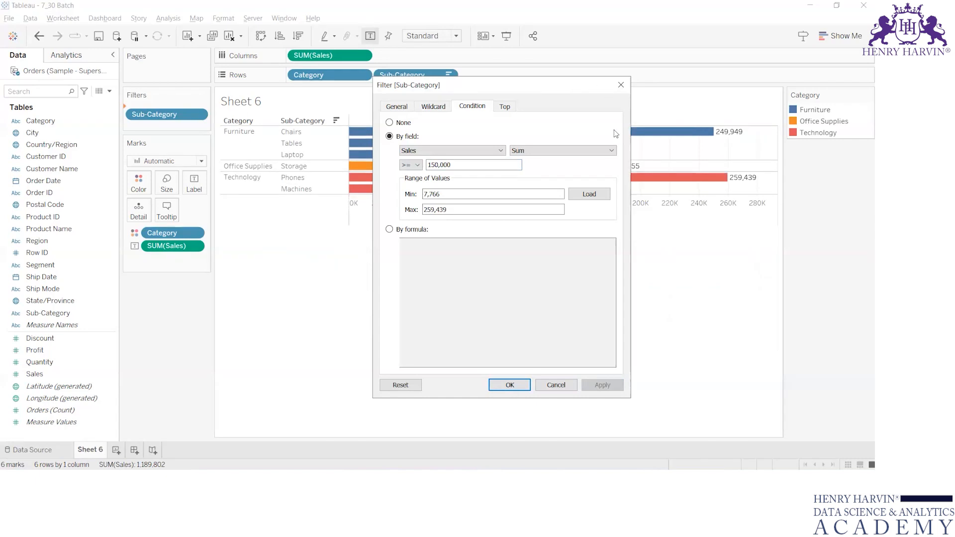
# Switch the Sub-Category condition to the formula [Sub-Category]="Storage" and apply it.
pyautogui.moveTo(572, 90); pyautogui.dragTo(694, 234)
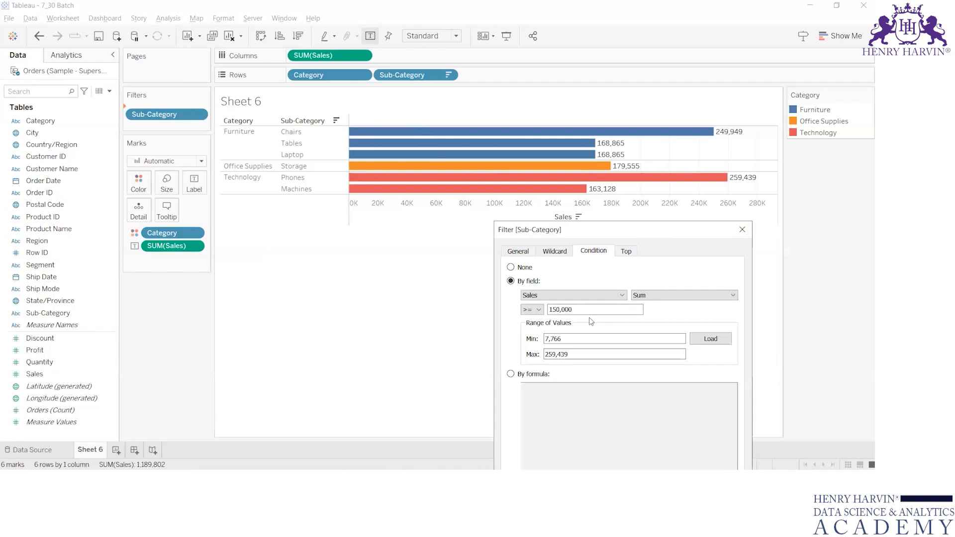
pyautogui.moveTo(661, 232); pyautogui.dragTo(634, 228)
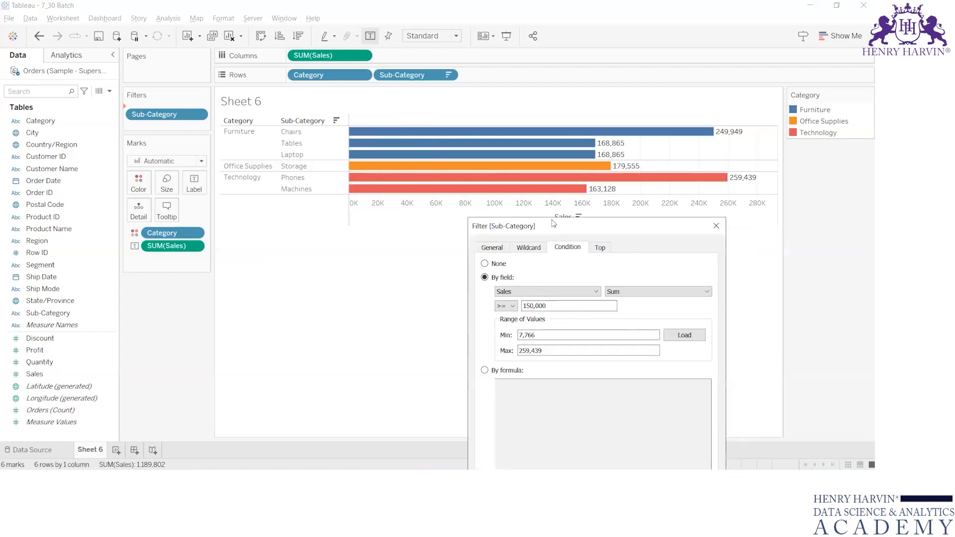
pyautogui.moveTo(439, 119); pyautogui.dragTo(438, 116)
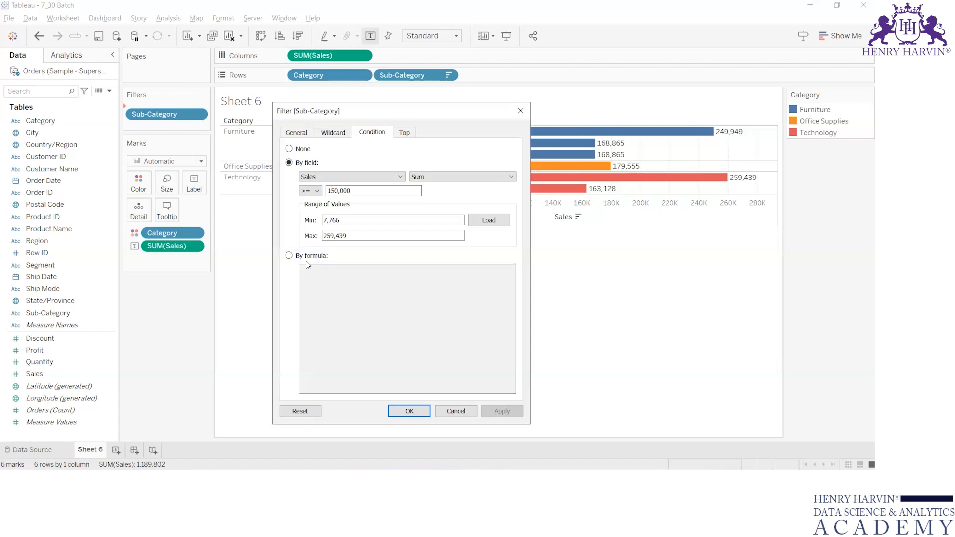
pyautogui.click(289, 256)
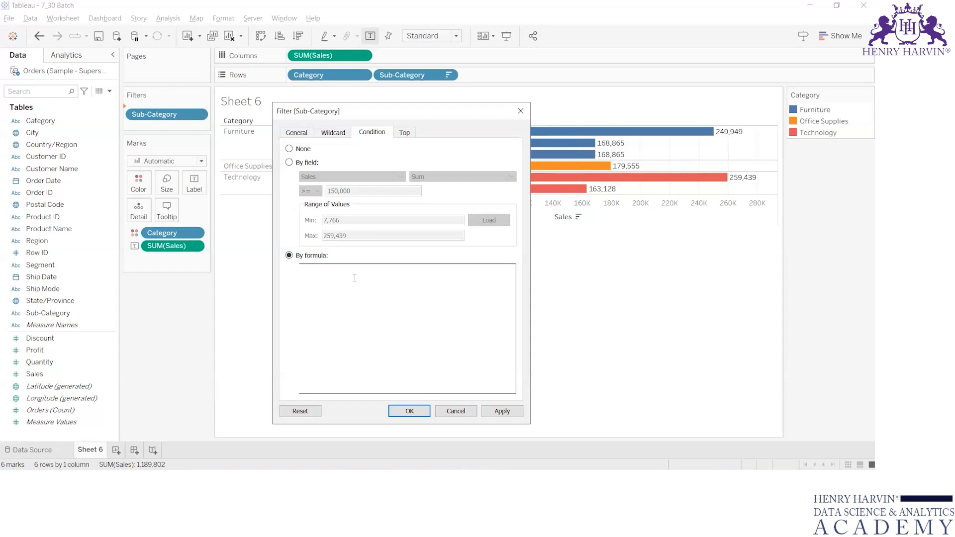
pyautogui.moveTo(439, 107); pyautogui.dragTo(593, 93)
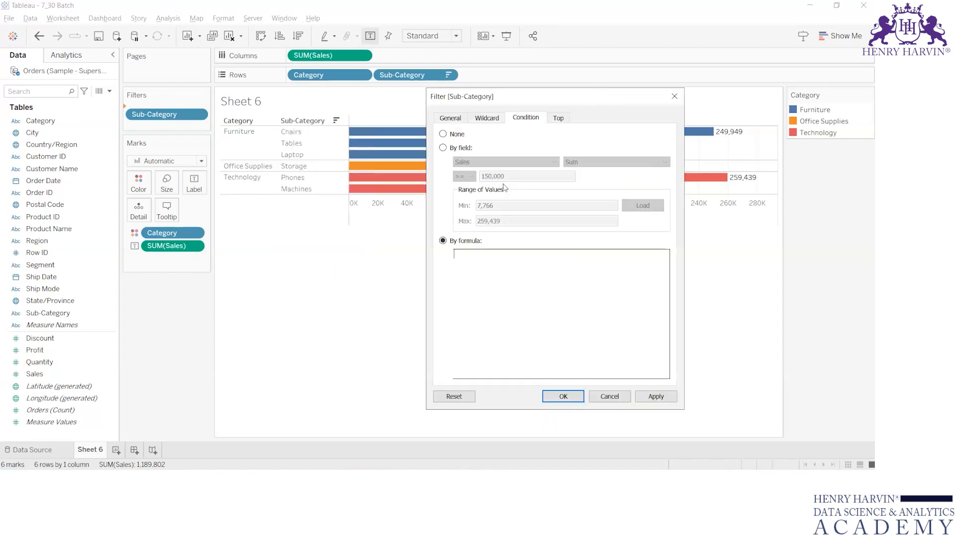
pyautogui.write('[Sub-Category]="Storage"')
pyautogui.click(656, 396)
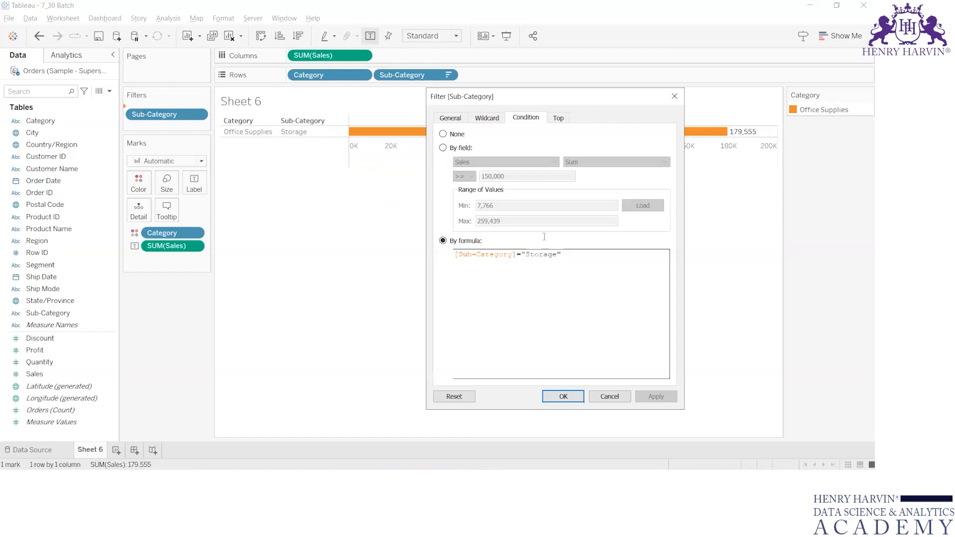
# Delete the condition formula, set the Sub-Category condition to None, and return to the General filter options.
pyautogui.hotkey('ctrl', 'a')
pyautogui.press('BackSpace')
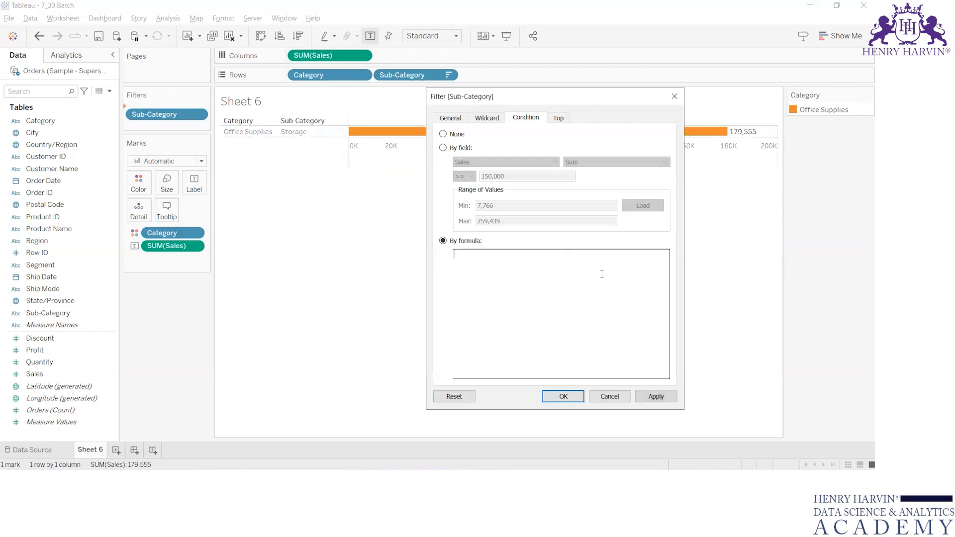
pyautogui.click(443, 147)
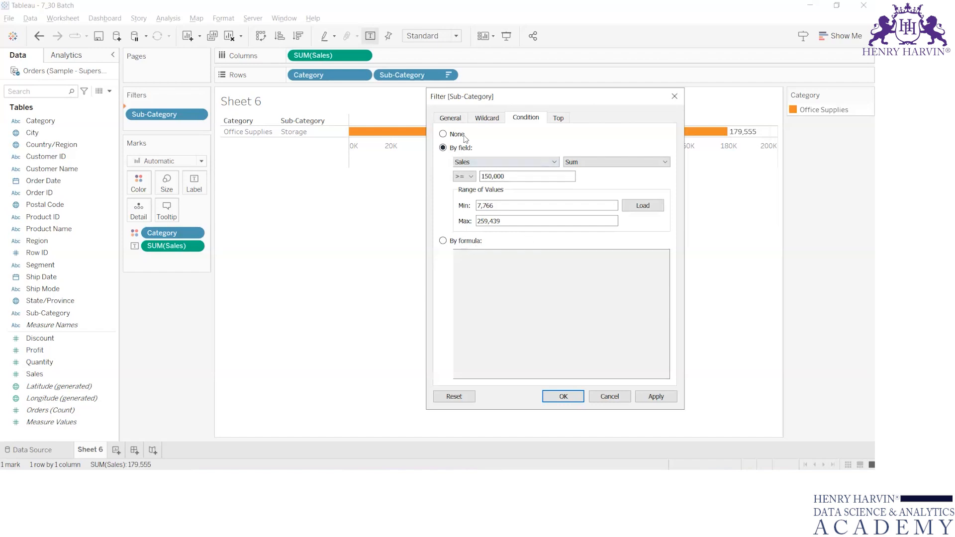
pyautogui.click(474, 239)
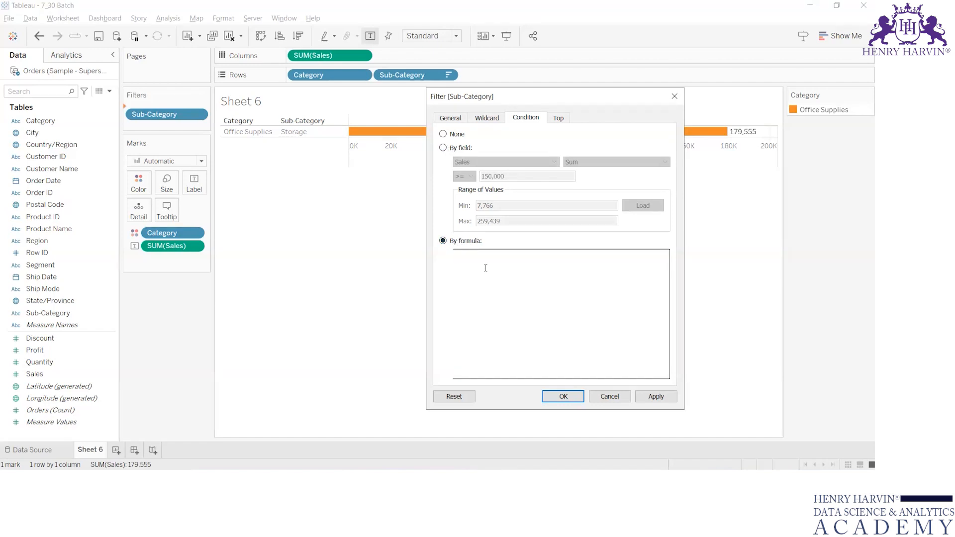
pyautogui.click(559, 120)
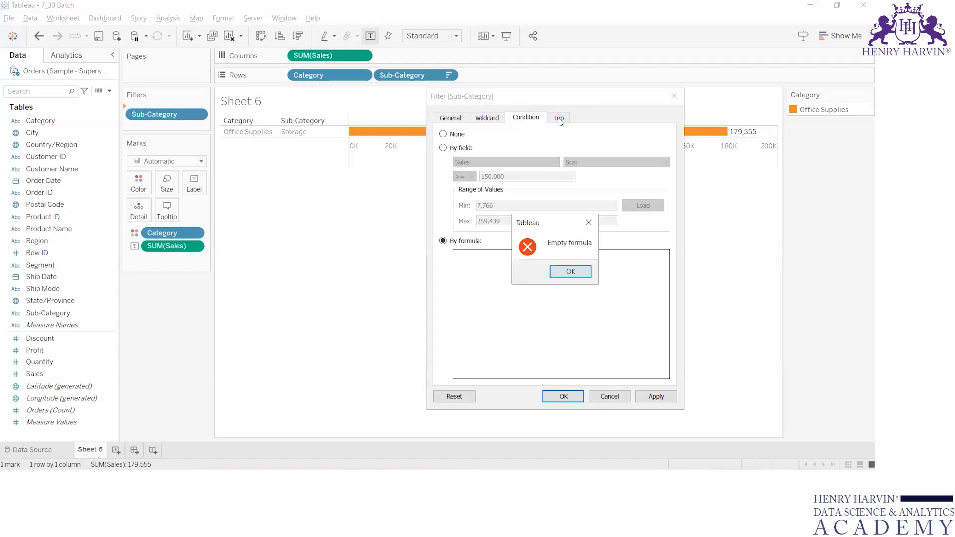
pyautogui.click(596, 227)
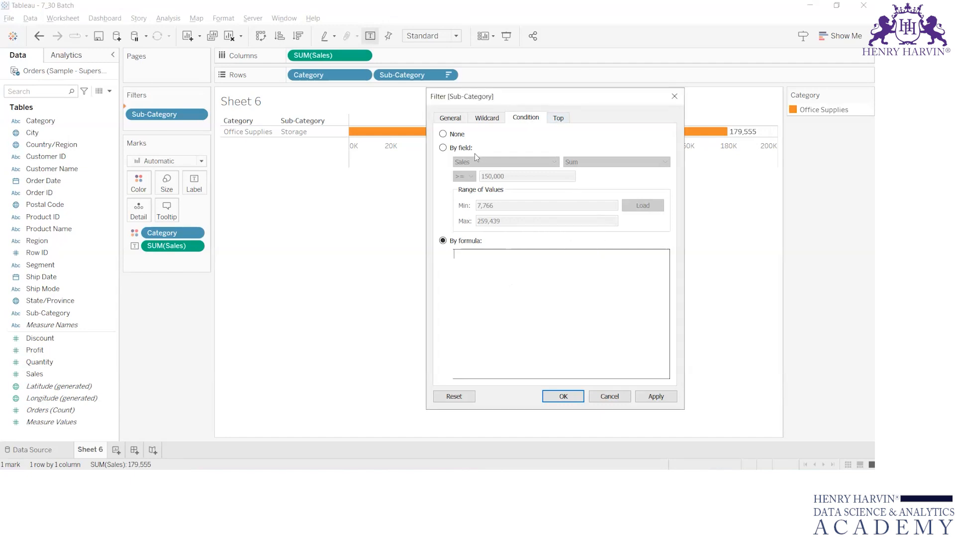
pyautogui.click(443, 135)
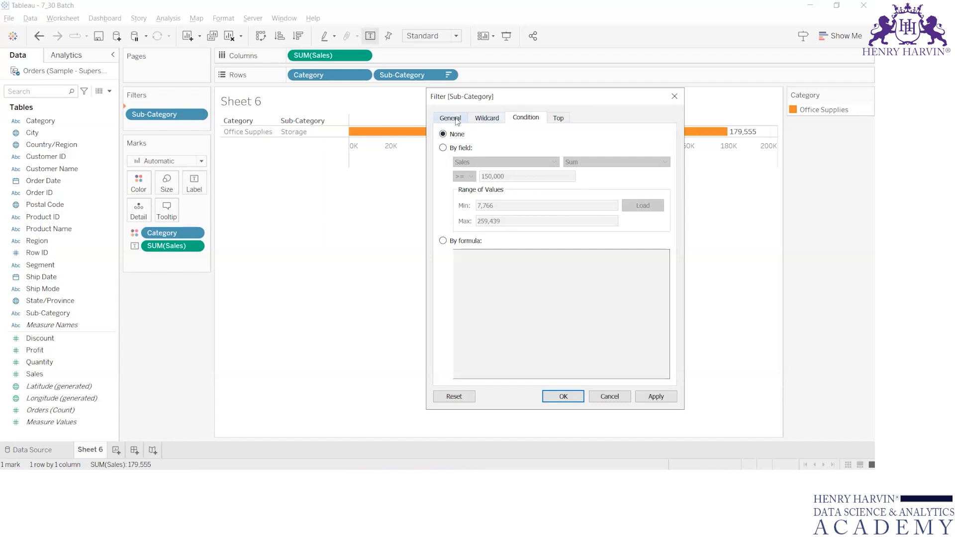
pyautogui.click(456, 119)
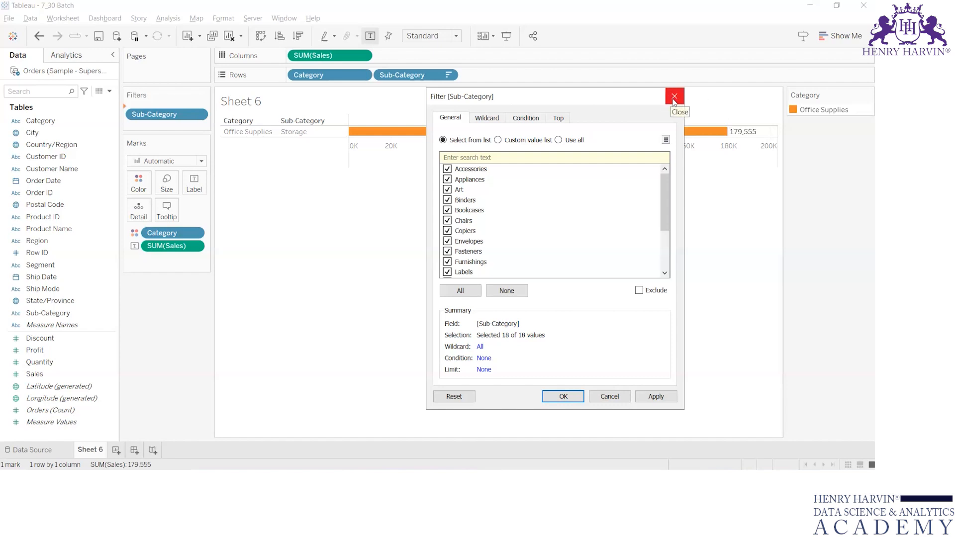
# Remove the Sub-Category filter from the sheet and take Category off both Rows and the colour encoding.
pyautogui.moveTo(154, 116); pyautogui.dragTo(4, 201)
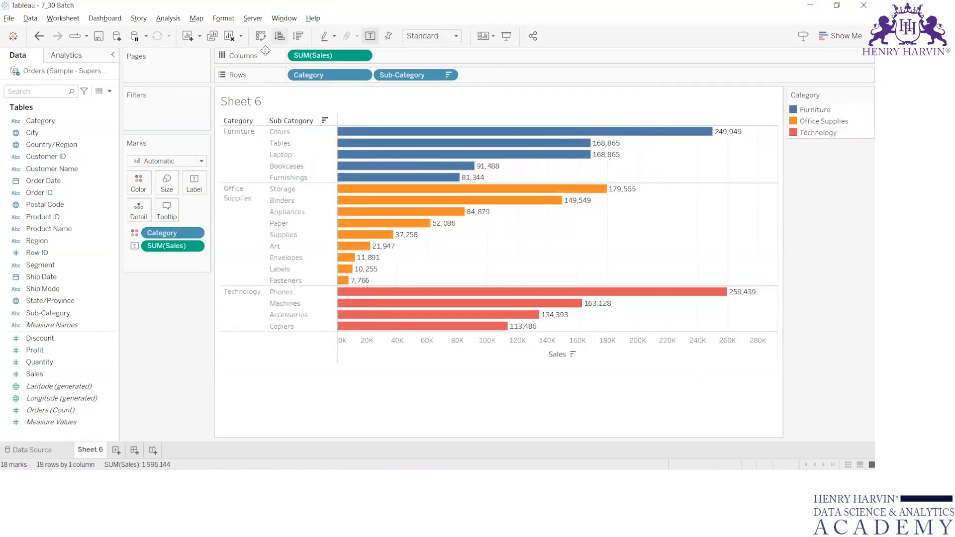
pyautogui.moveTo(309, 74)
pyautogui.mouseDown()
pyautogui.moveTo(319, 75)
pyautogui.moveTo(35, 274)
pyautogui.moveTo(37, 224)
pyautogui.moveTo(324, 77)
pyautogui.moveTo(316, 75)
pyautogui.mouseUp()
pyautogui.moveTo(168, 231); pyautogui.dragTo(3, 268)
# Replace Sub-Category on Rows with Product ID, adding all members, and look through the resulting bars.
pyautogui.moveTo(42, 217); pyautogui.dragTo(331, 79)
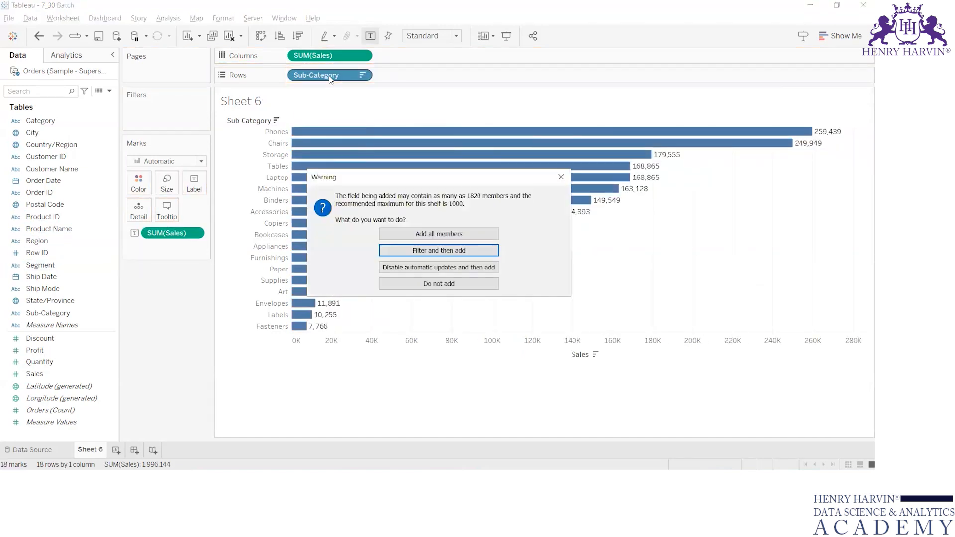
pyautogui.click(459, 235)
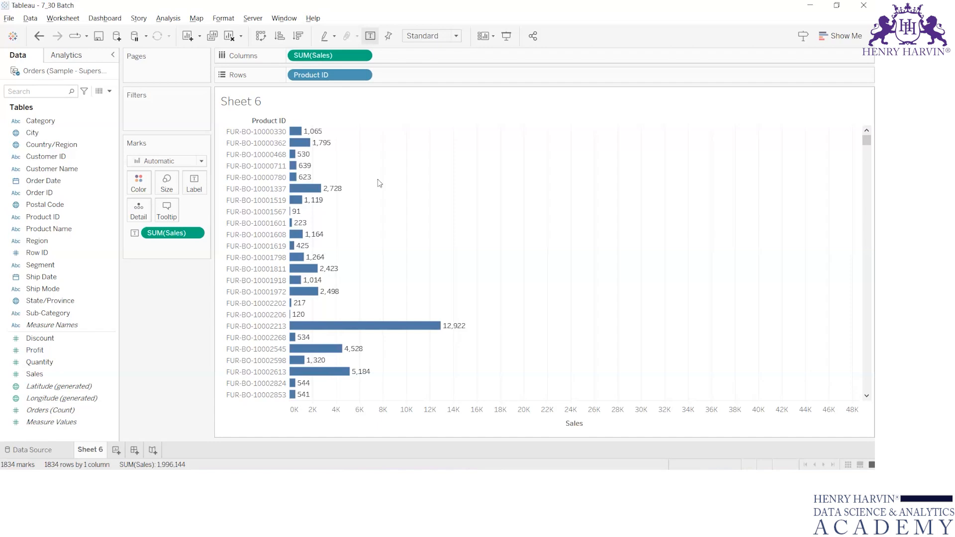
pyautogui.scroll(-20, 377, 182)
pyautogui.scroll(-10, 378, 183)
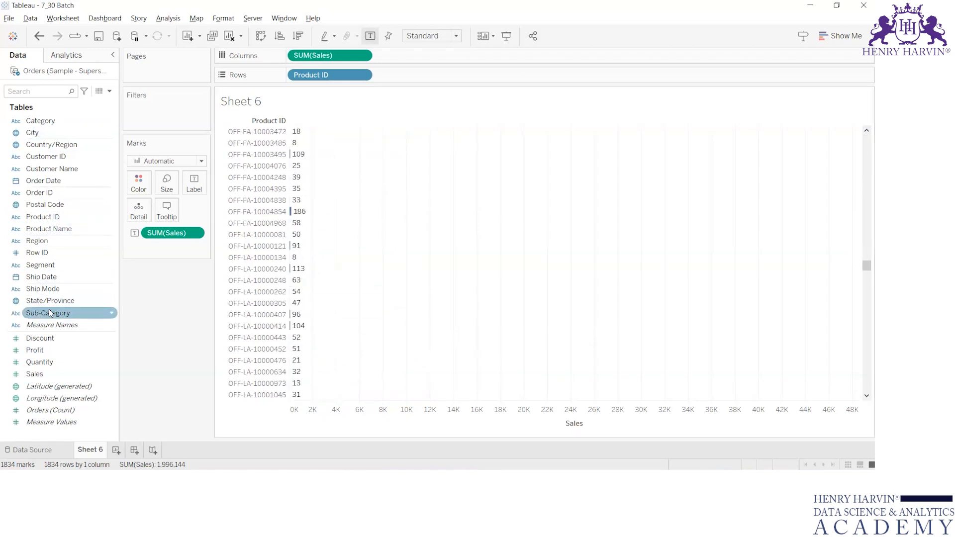
# Replace Product ID with Sub-Category on Rows, load the range of values for a by-field Sum of Sales filter condition, and discard the filter.
pyautogui.moveTo(48, 312); pyautogui.dragTo(325, 75)
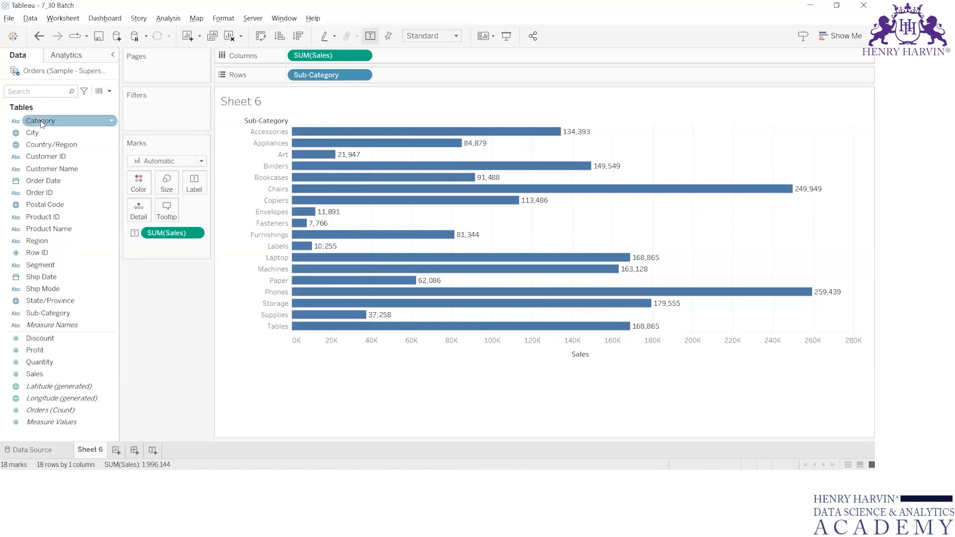
pyautogui.moveTo(50, 315); pyautogui.dragTo(148, 109)
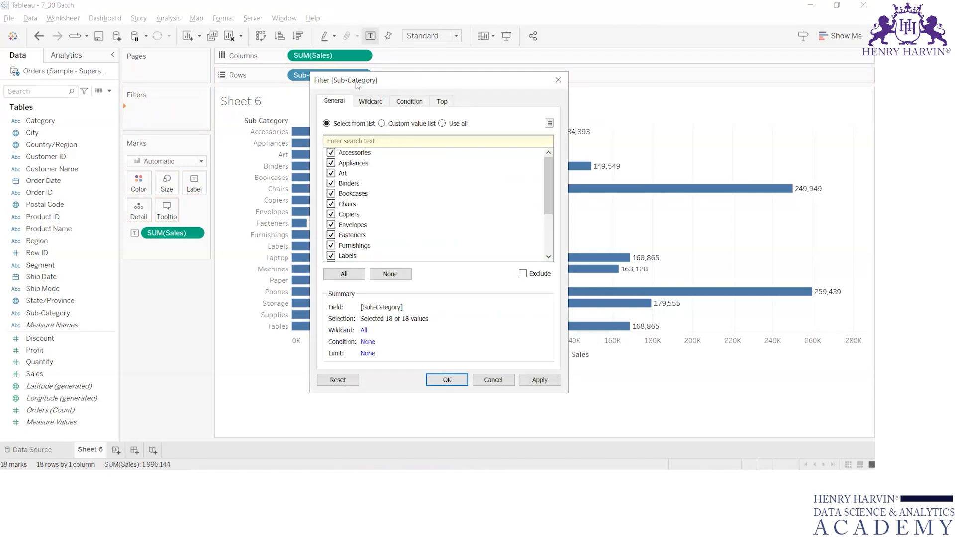
pyautogui.moveTo(357, 86); pyautogui.dragTo(500, 89)
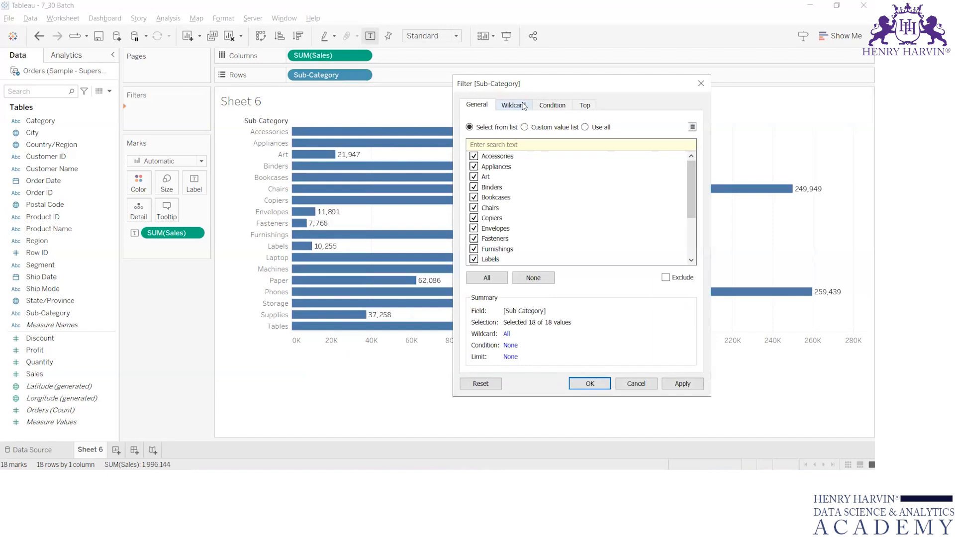
pyautogui.click(552, 105)
pyautogui.click(469, 136)
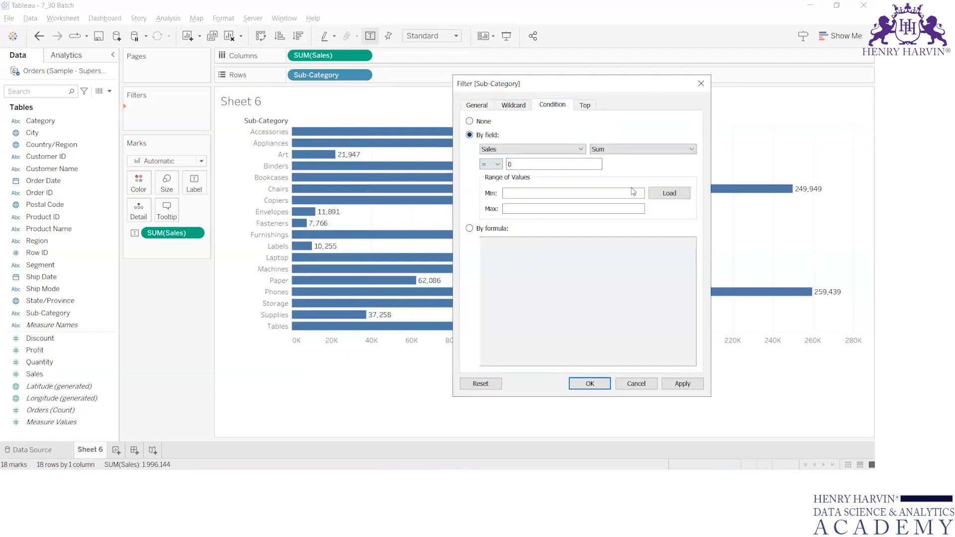
pyautogui.click(669, 194)
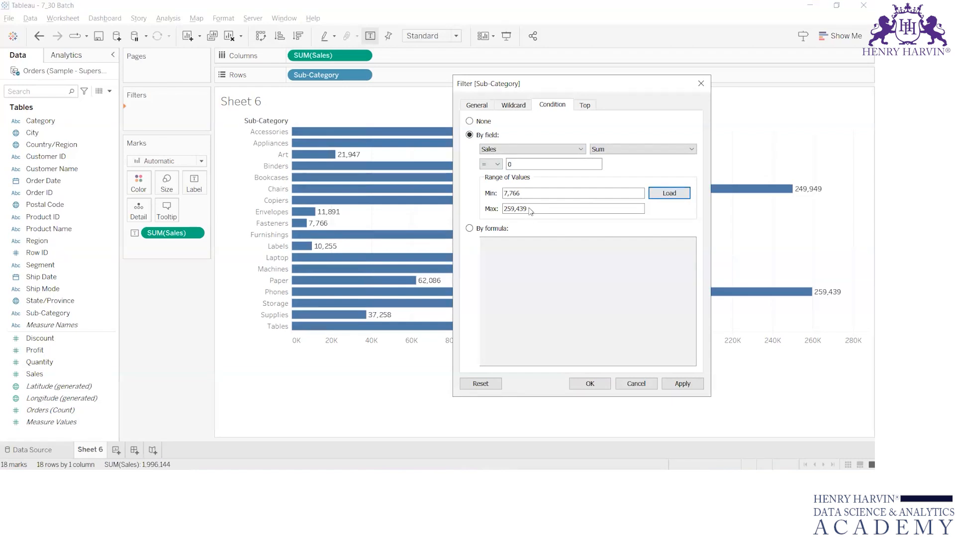
pyautogui.click(701, 84)
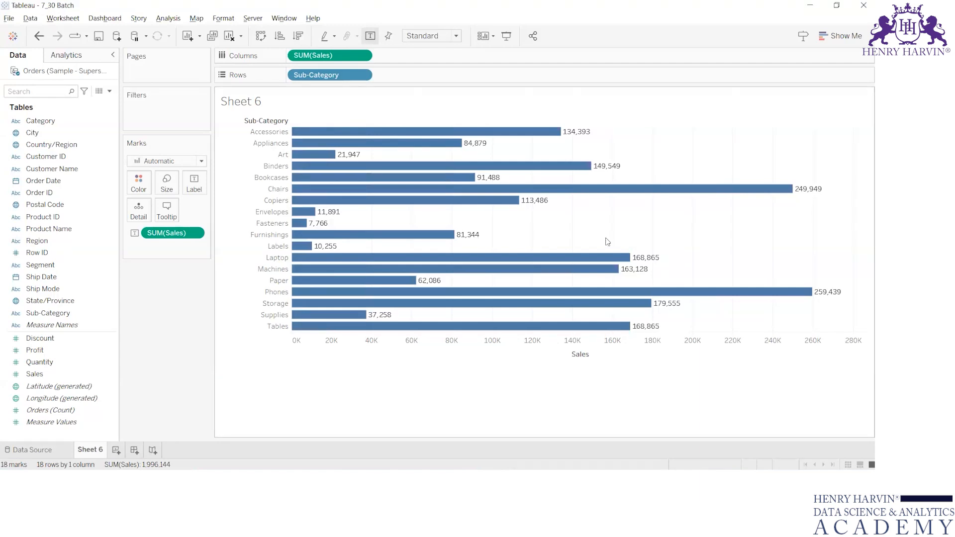
# Replace Sub-Category on Rows with Product ID, adding all members, and sort the bars in descending order of Sales.
pyautogui.click(39, 313)
pyautogui.click(58, 190)
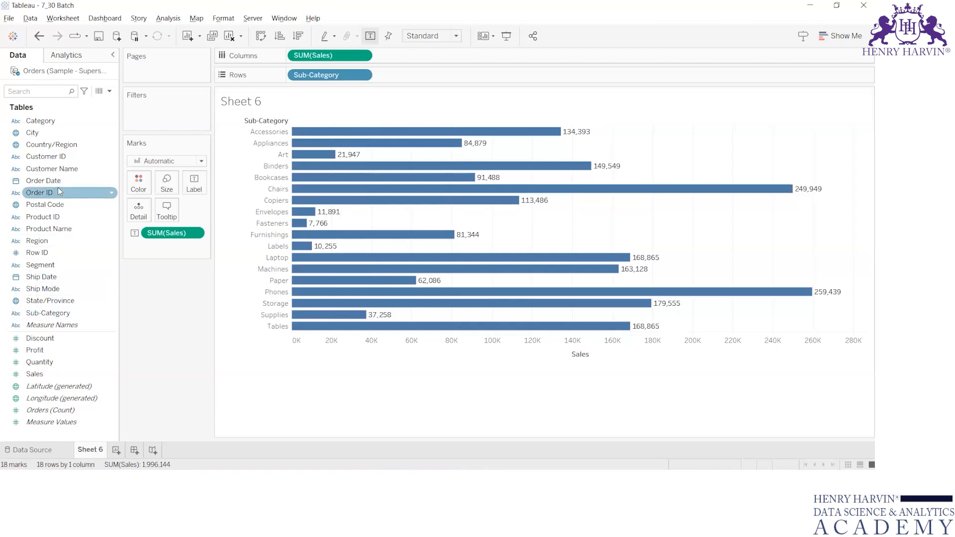
pyautogui.moveTo(55, 217); pyautogui.dragTo(318, 73)
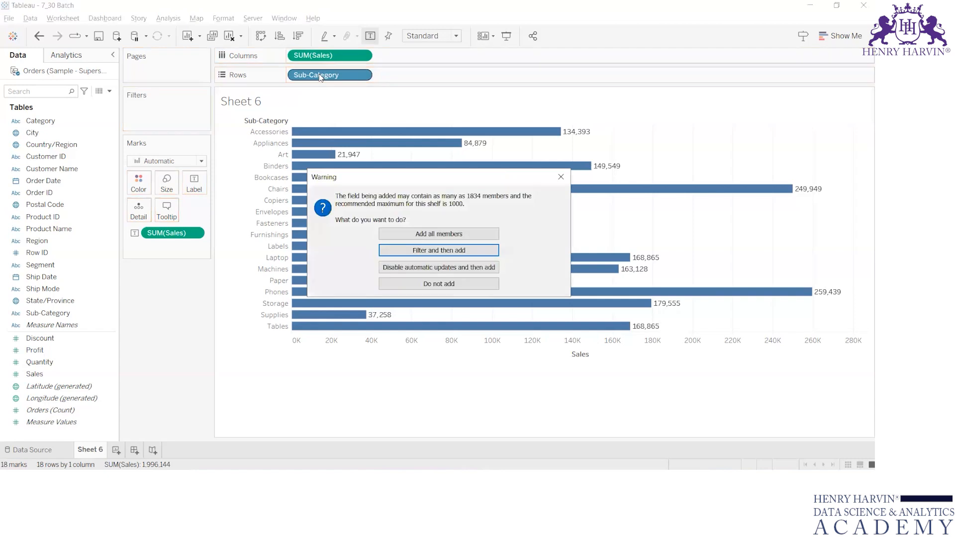
pyautogui.click(463, 234)
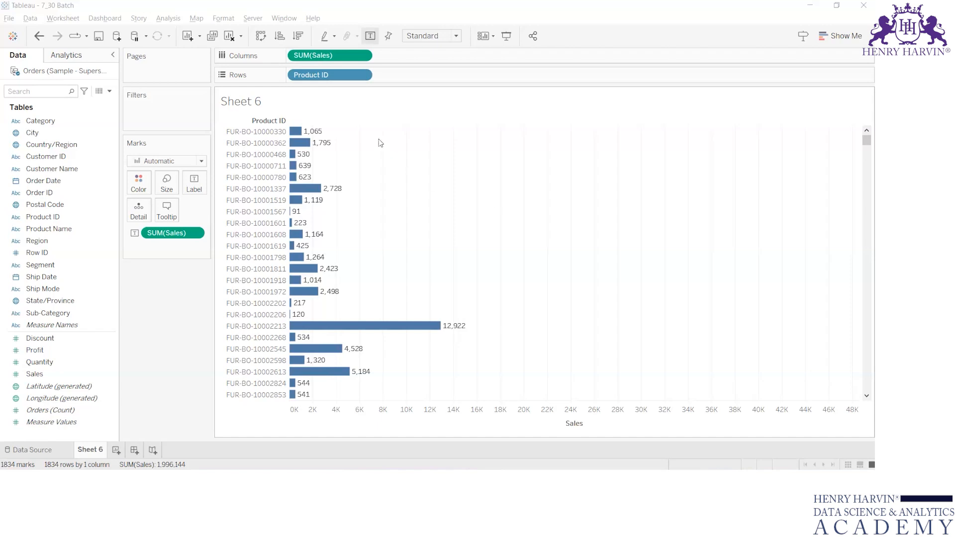
pyautogui.click(298, 35)
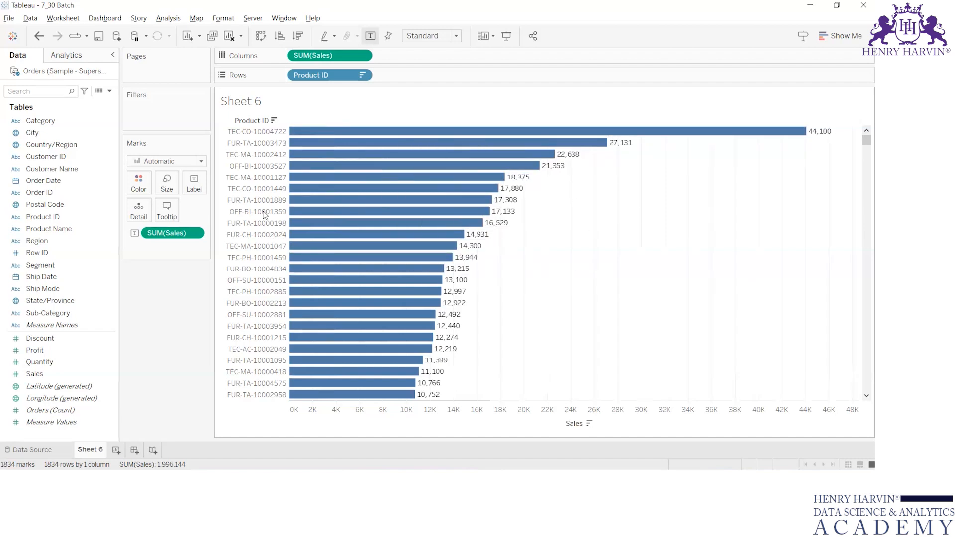
# Start a Product ID filter and switch its Top limit to By field.
pyautogui.click(63, 254)
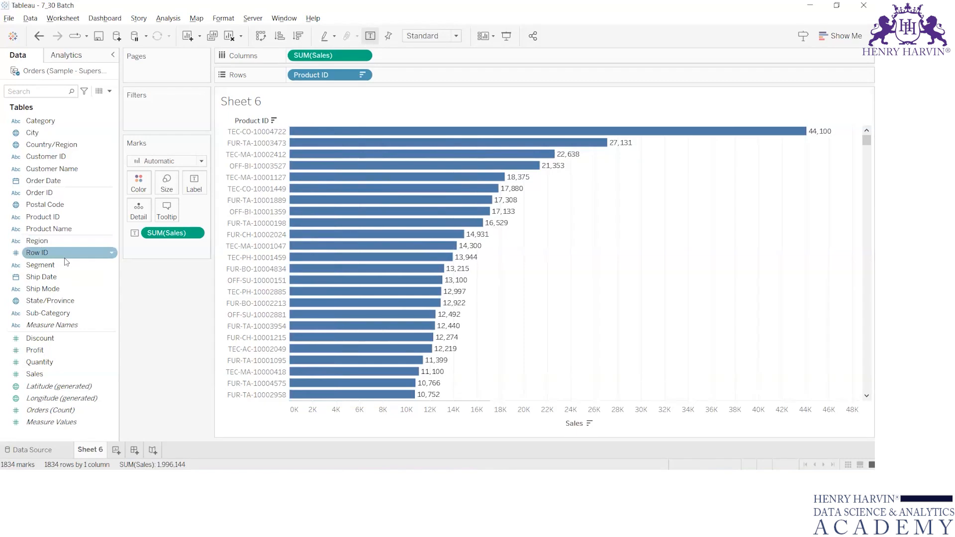
pyautogui.click(45, 216)
pyautogui.moveTo(46, 224); pyautogui.dragTo(152, 118)
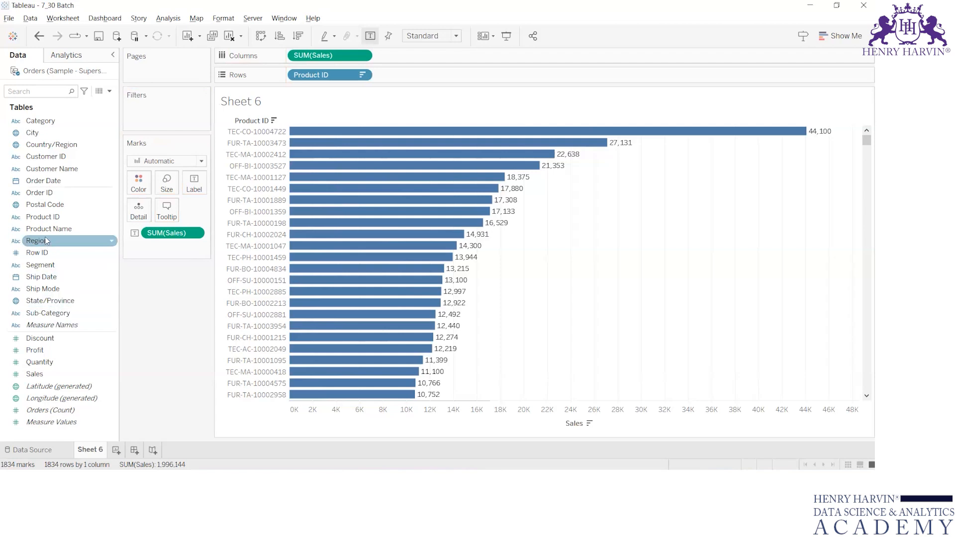
pyautogui.moveTo(42, 222); pyautogui.dragTo(134, 114)
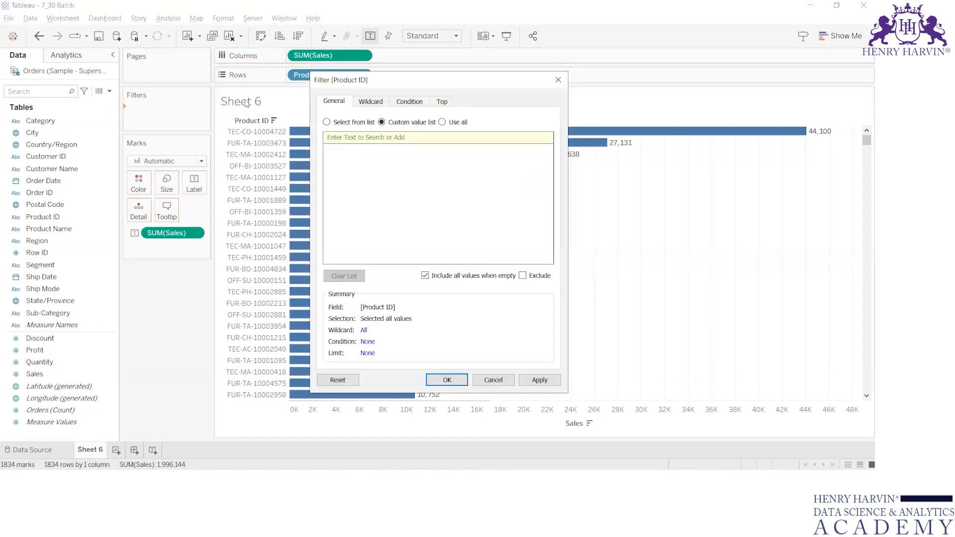
pyautogui.click(452, 101)
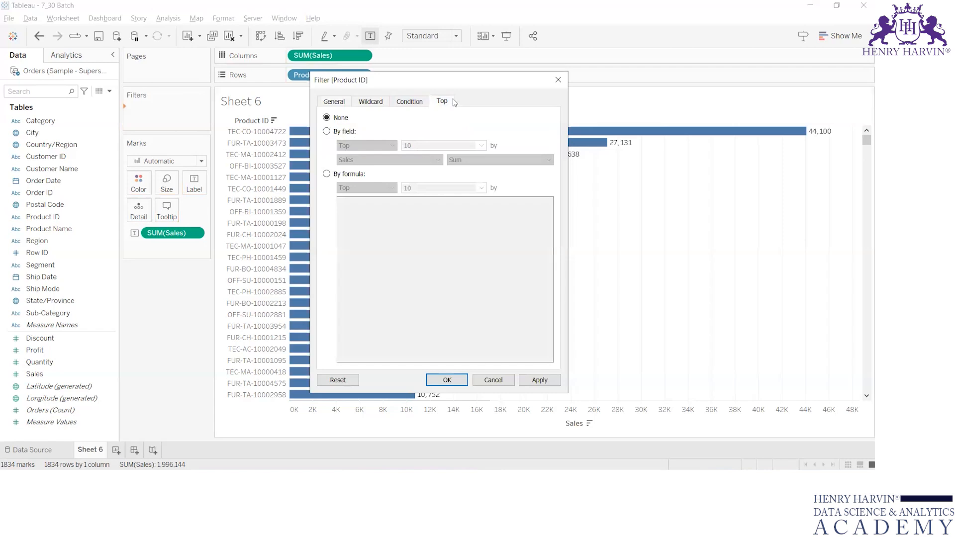
pyautogui.click(332, 135)
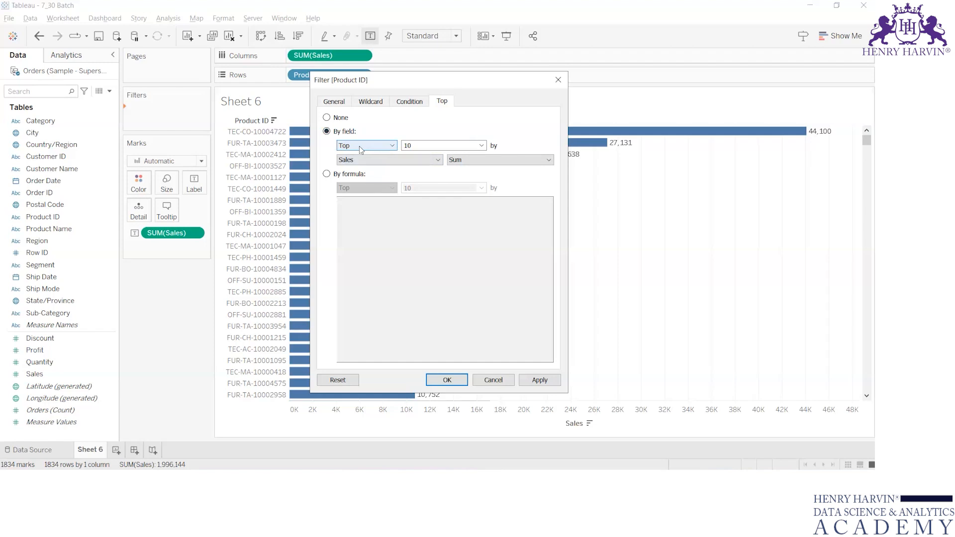
# Set the Product ID limit to Top 15, keeping Top as the direction rather than Bottom.
pyautogui.click(420, 145)
pyautogui.press('BackSpace')
pyautogui.press('BackSpace')
pyautogui.write('15')
pyautogui.moveTo(455, 81); pyautogui.dragTo(558, 75)
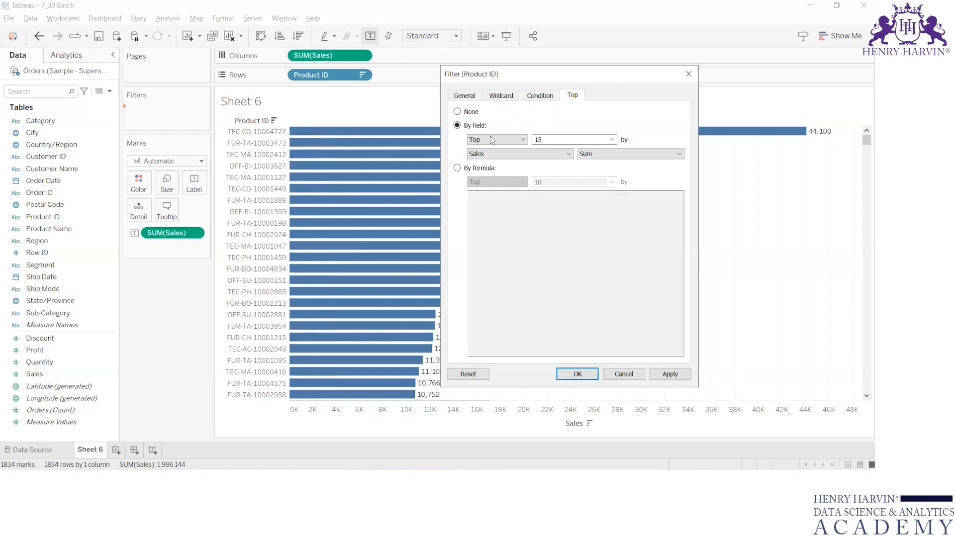
pyautogui.click(523, 141)
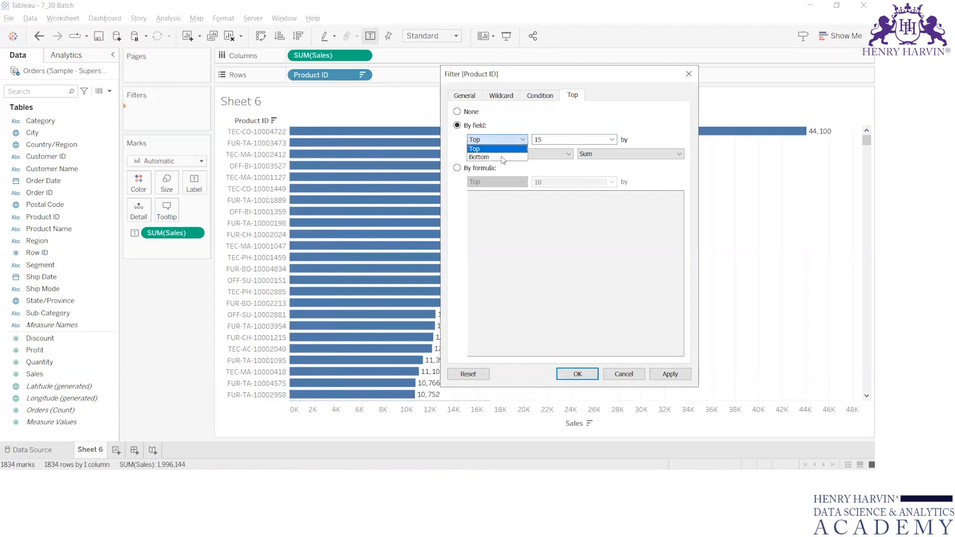
pyautogui.click(501, 151)
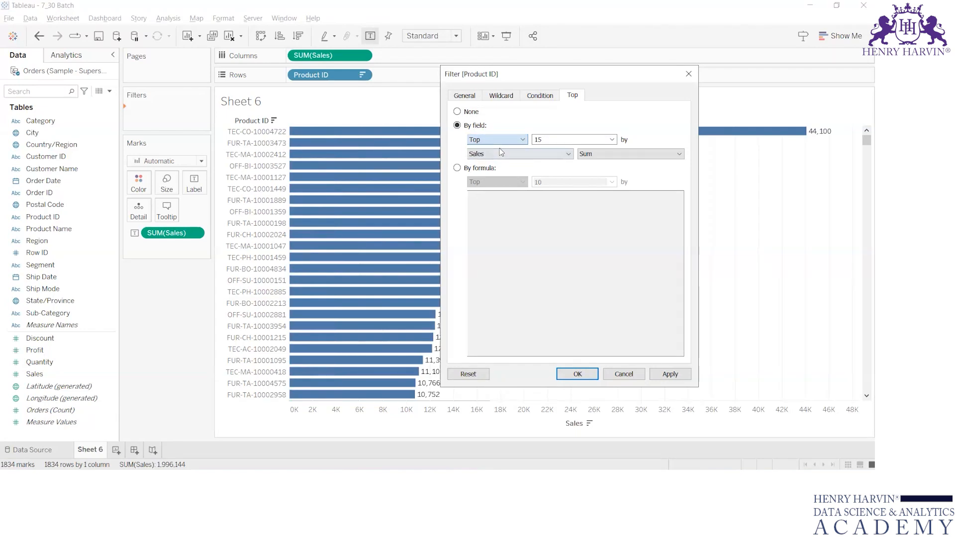
pyautogui.click(563, 140)
pyautogui.click(551, 139)
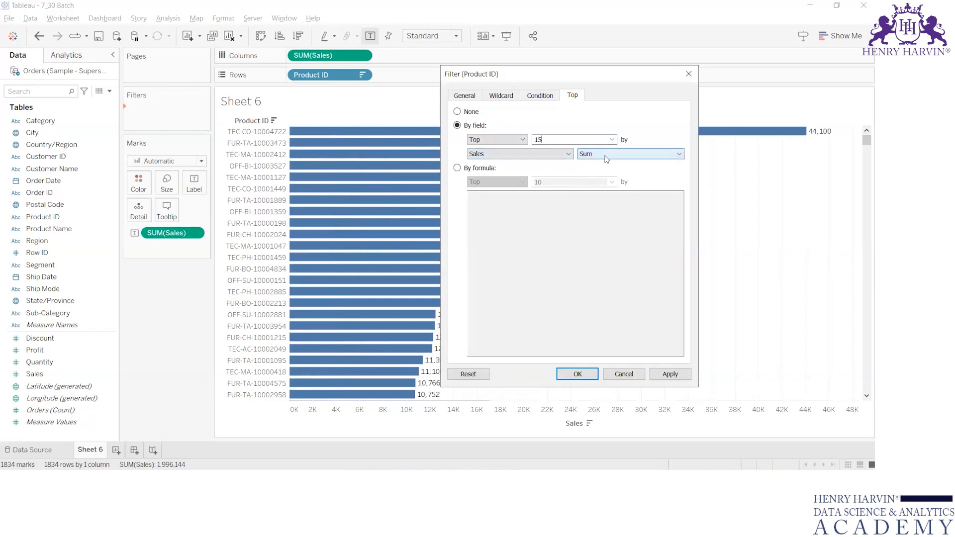
# Choose Sum as the aggregation for ranking by Sales and apply the Product ID filter.
pyautogui.click(640, 155)
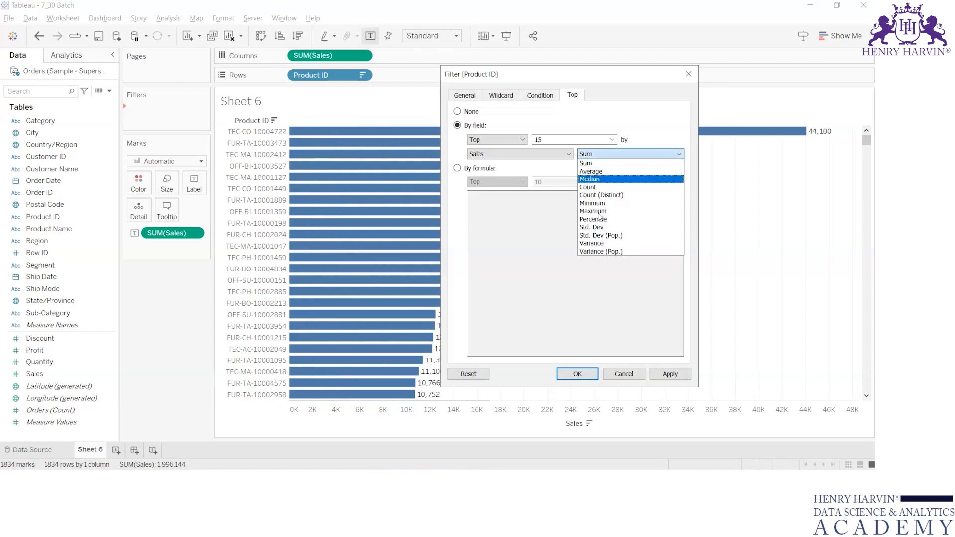
pyautogui.click(589, 164)
pyautogui.click(671, 374)
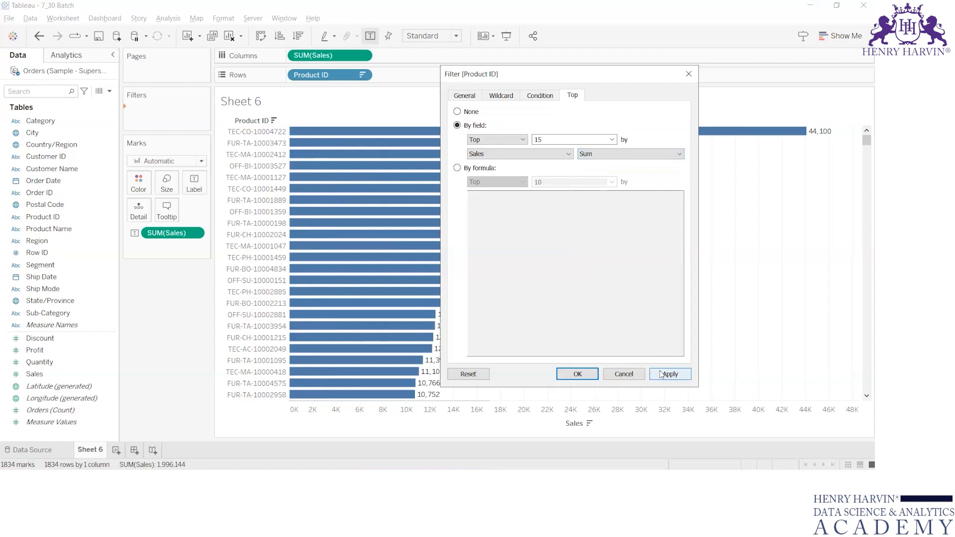
pyautogui.click(577, 373)
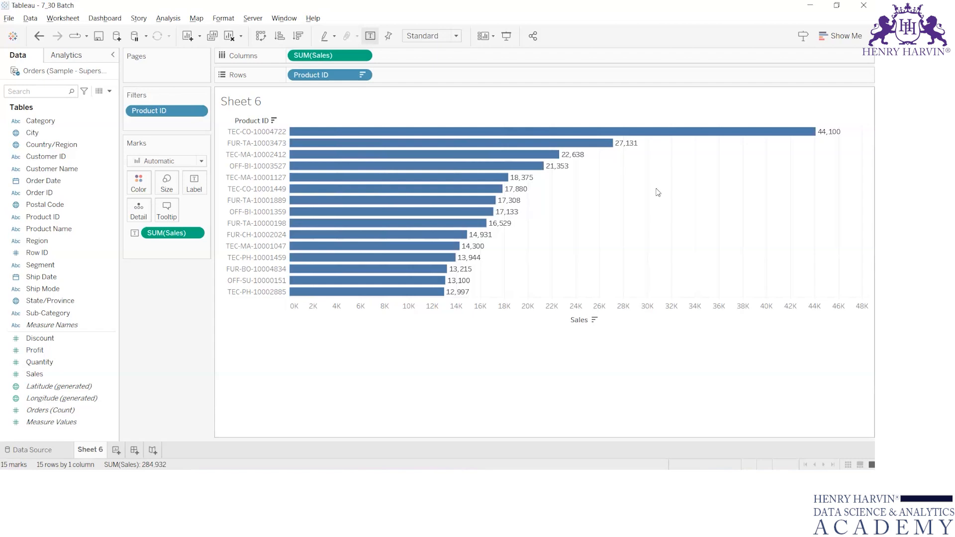
# Change the sheet's displayed title to "Top 15 Sales".
pyautogui.doubleClick(275, 107)
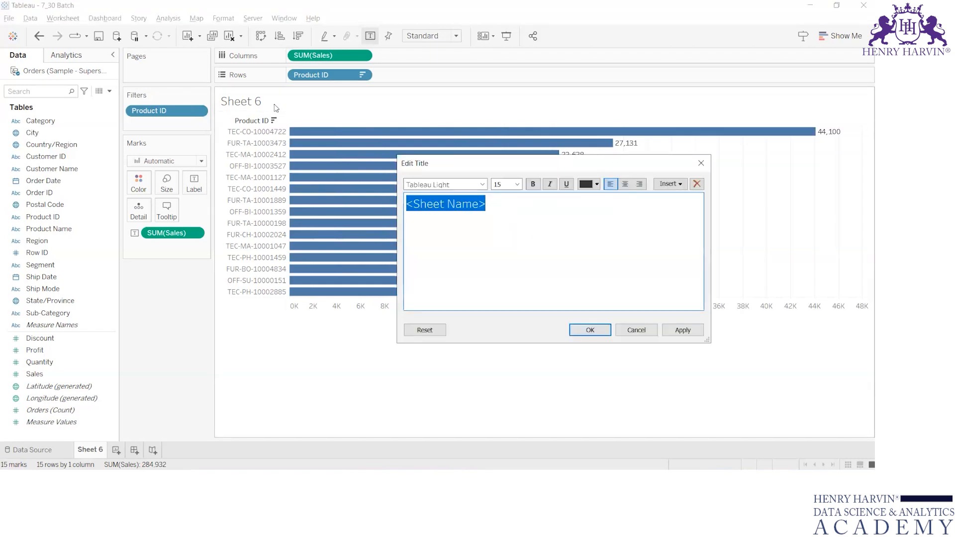
pyautogui.write('Top 15')
pyautogui.press('BackSpace')
pyautogui.write('5 Sales')
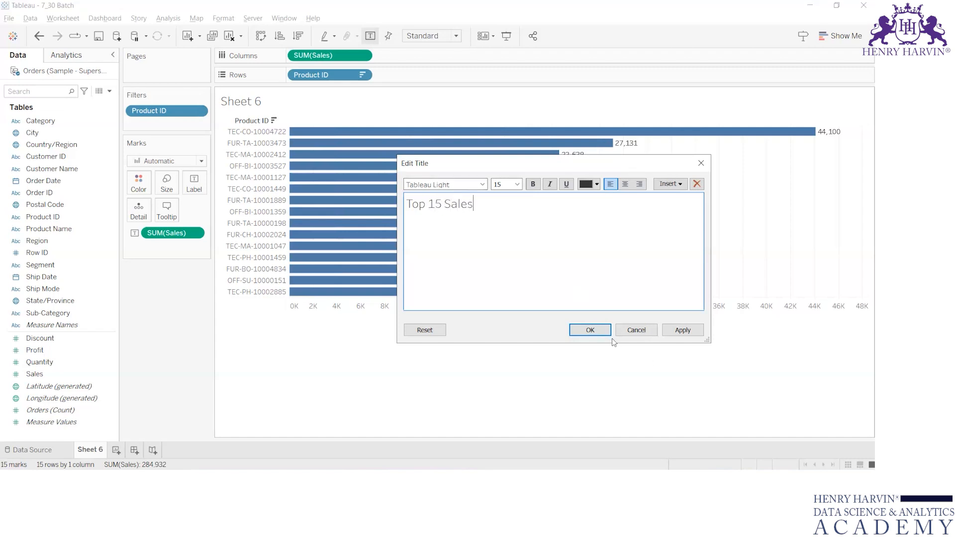
pyautogui.press('Return')
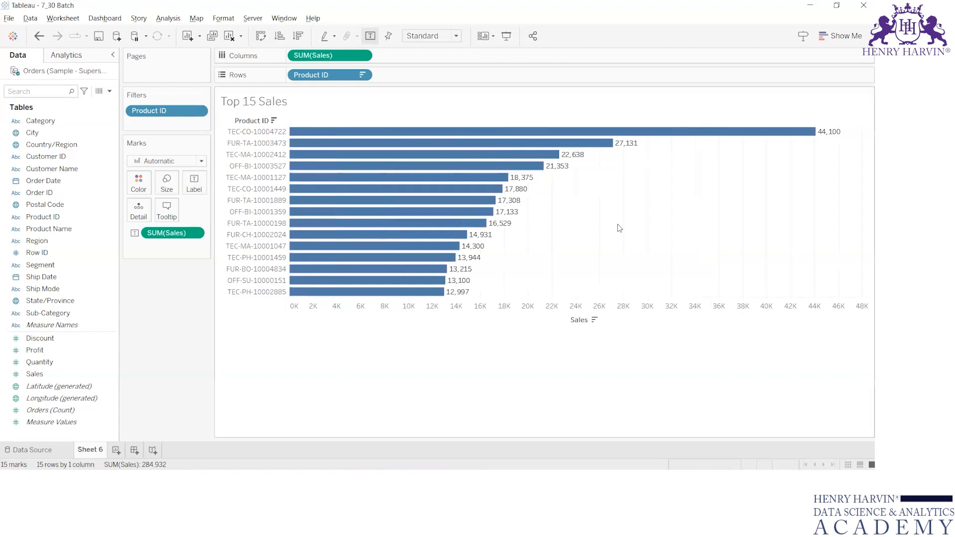